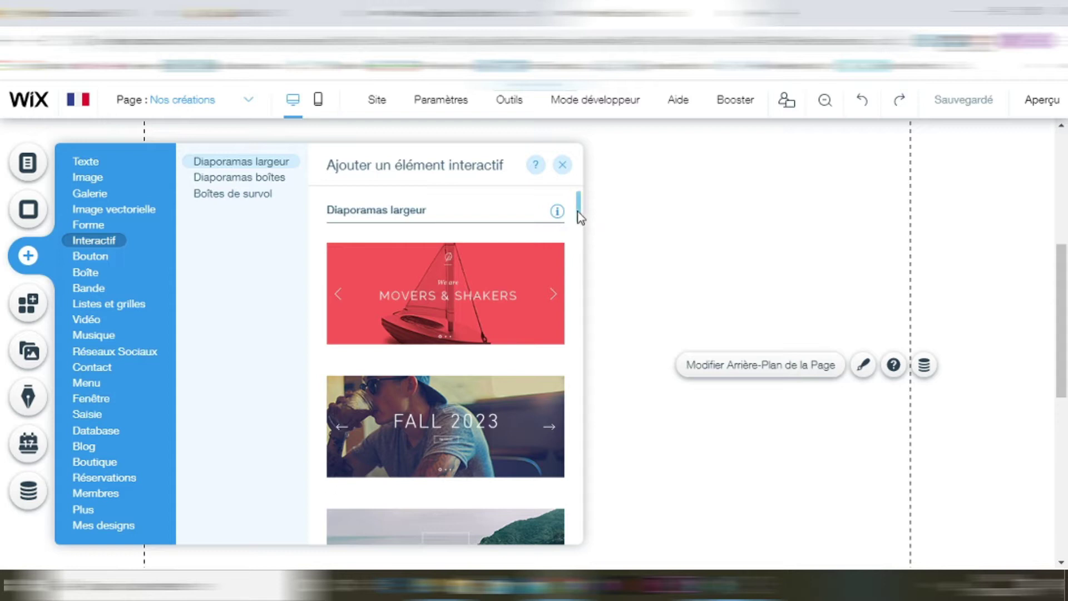
- Add the "Nos articles (Restaurant)" box slideshow from the interactive elements and align it with the page's side guides
scroll(578, 216, up, 2)
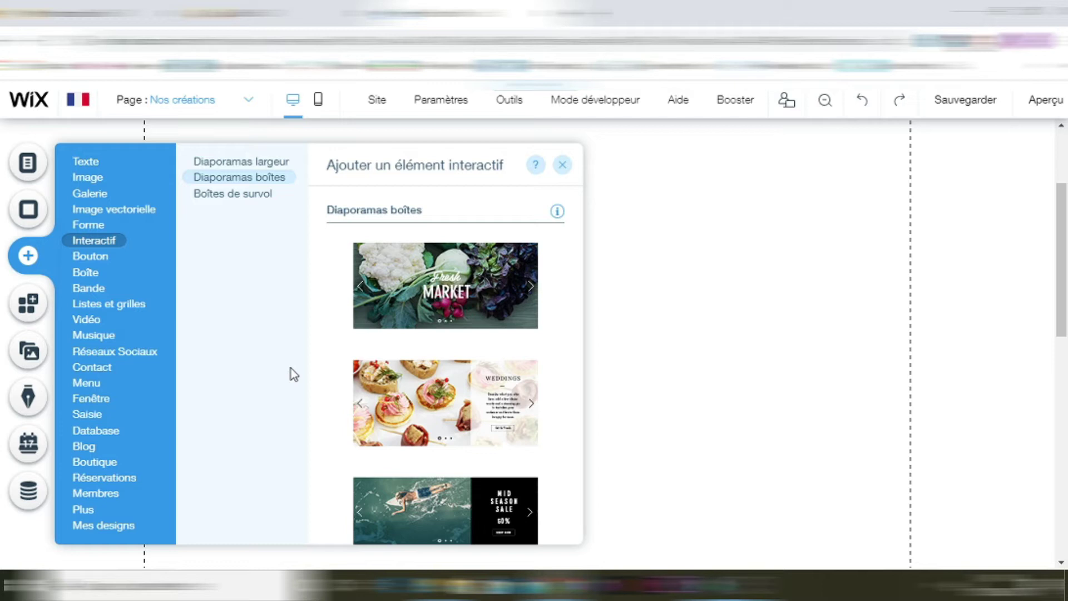
scroll(445, 356, down, 5)
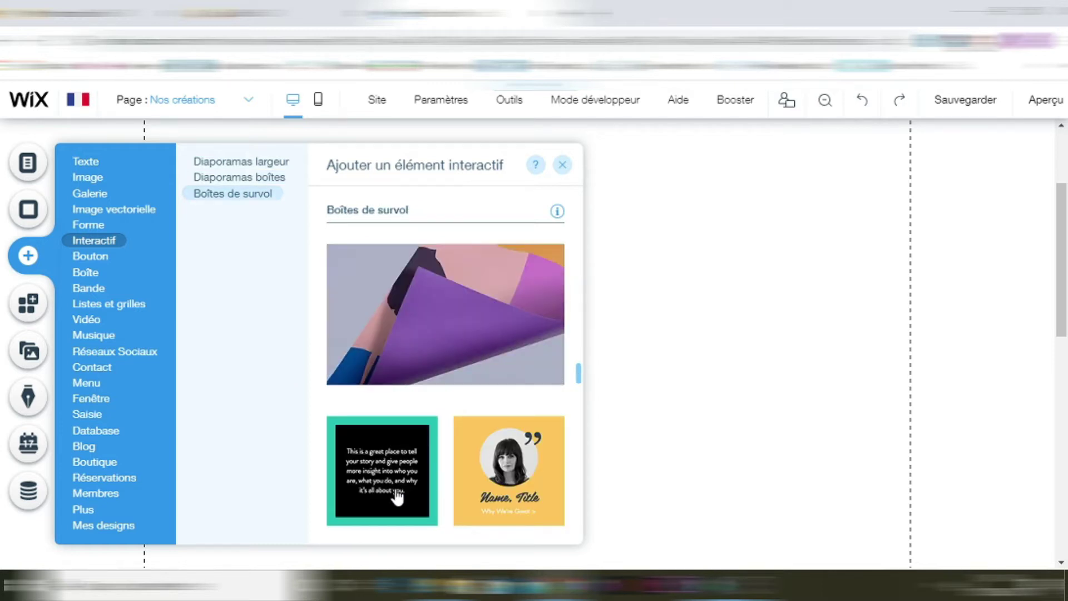
drag(579, 376, 578, 402)
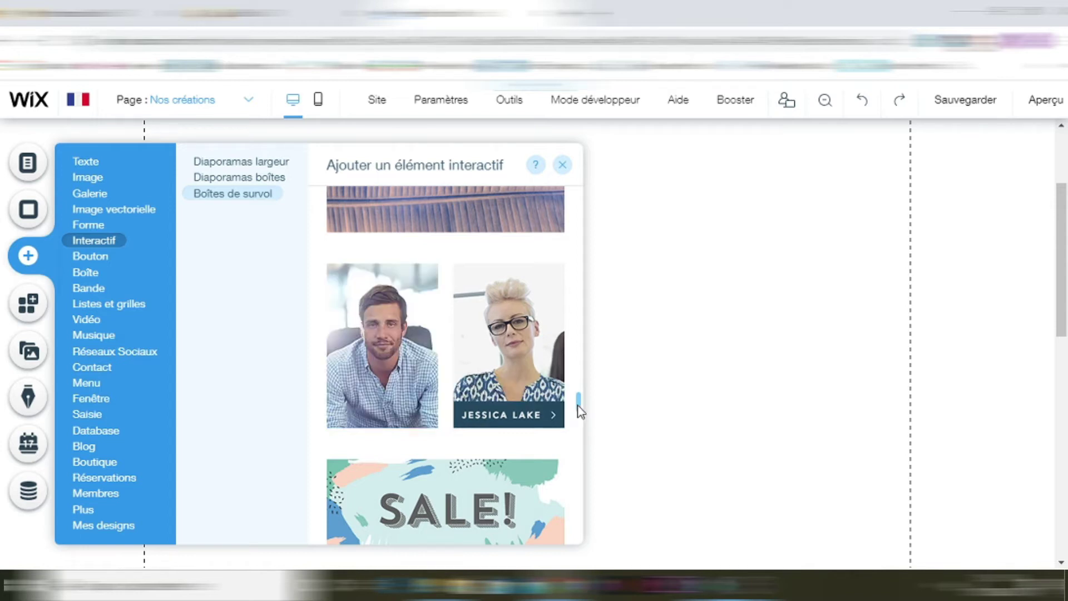
drag(579, 405, 577, 385)
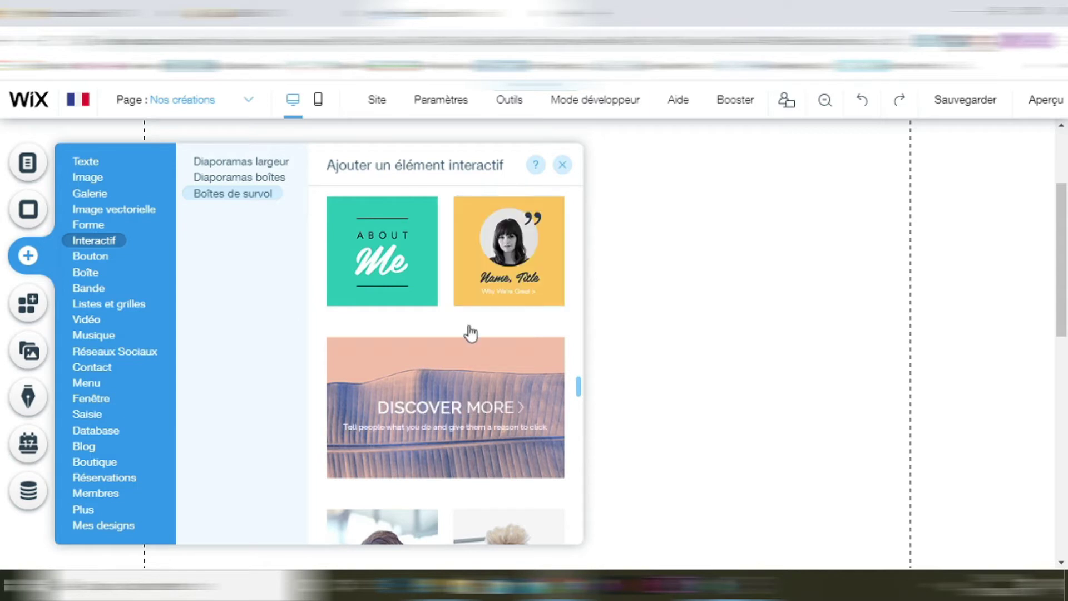
scroll(489, 317, up, 5)
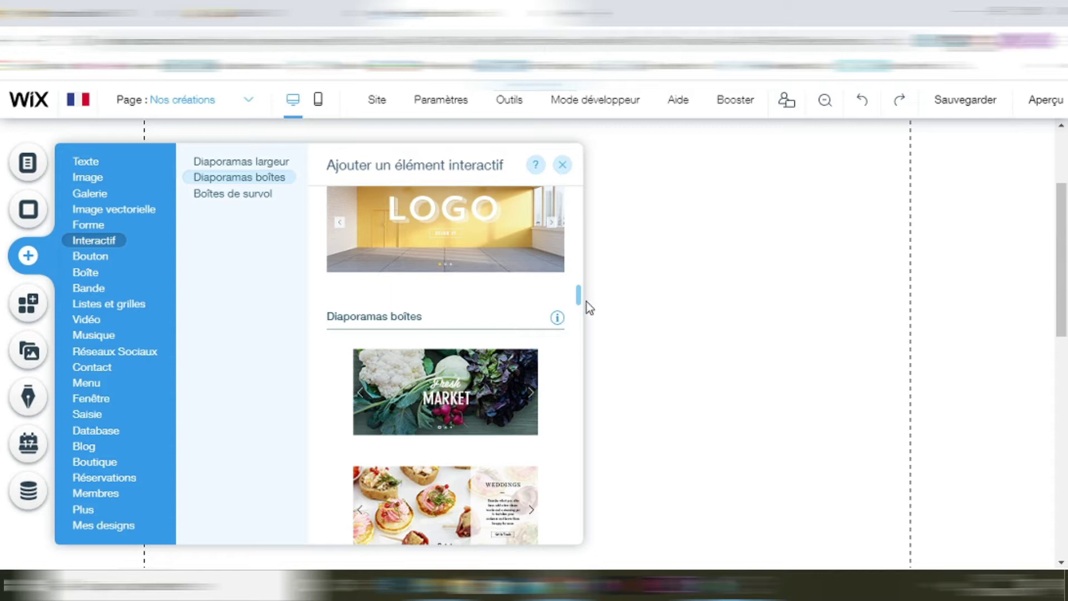
mouse_move(578, 289)
mouse_down()
mouse_move(577, 319)
mouse_move(577, 293)
mouse_up()
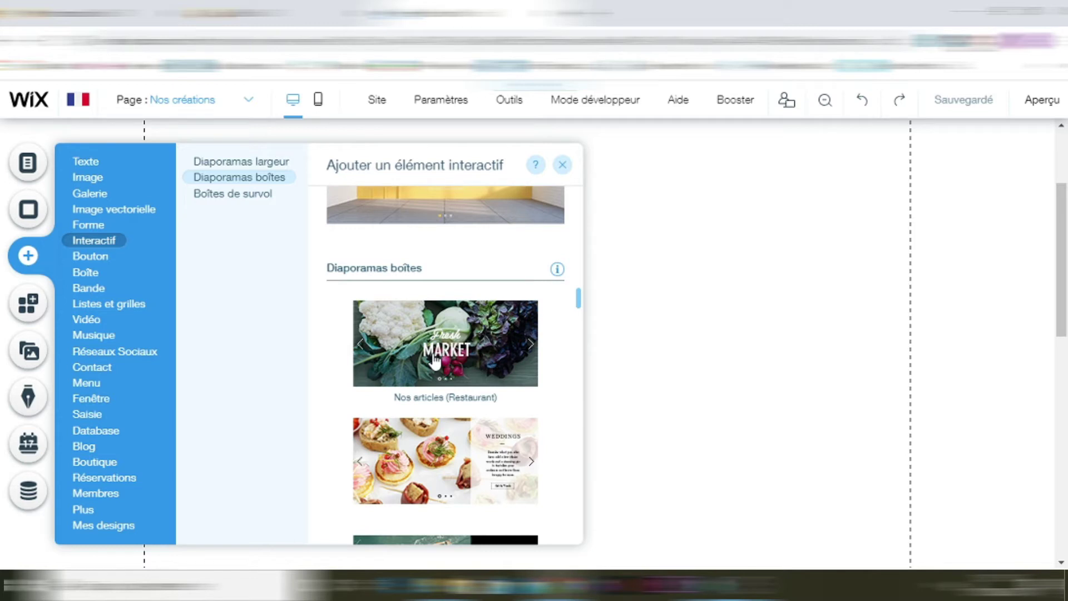
click(435, 361)
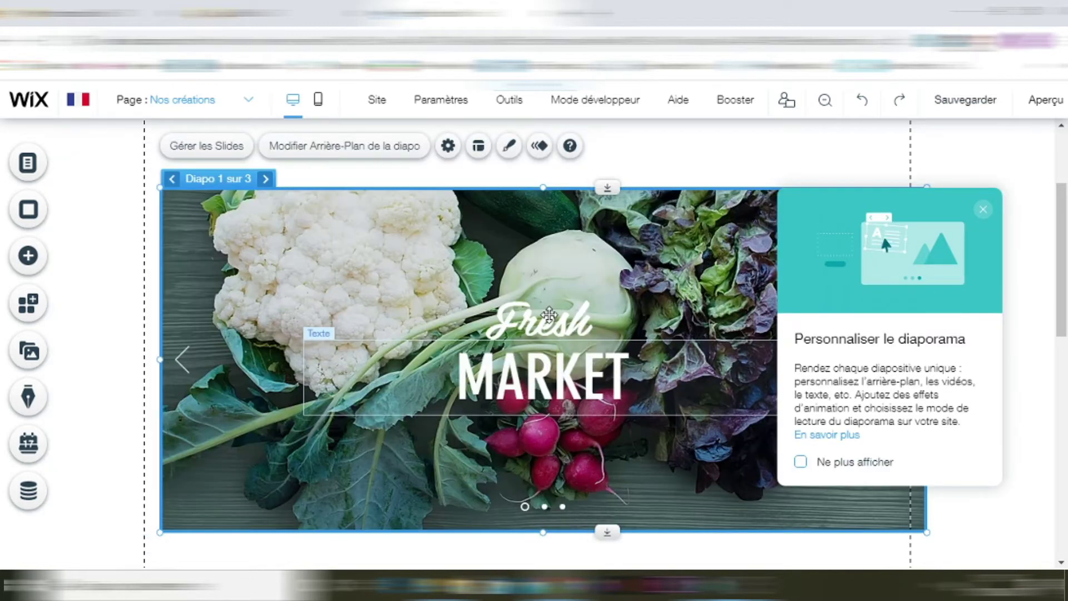
drag(488, 254, 486, 253)
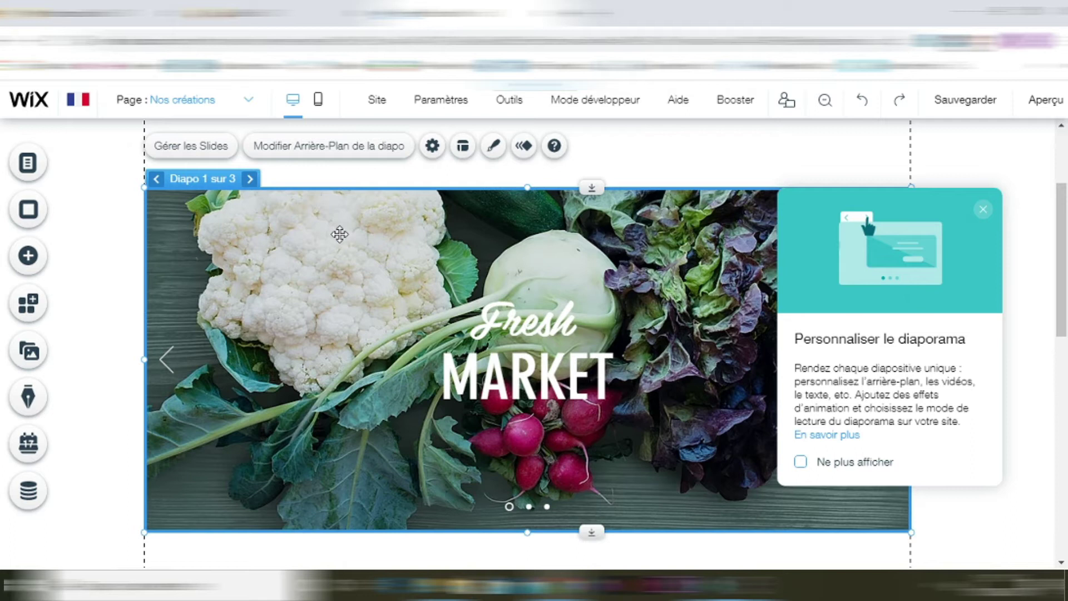
- Look through the slideshow's three slides and its slide management list, returning to slide 1
click(250, 179)
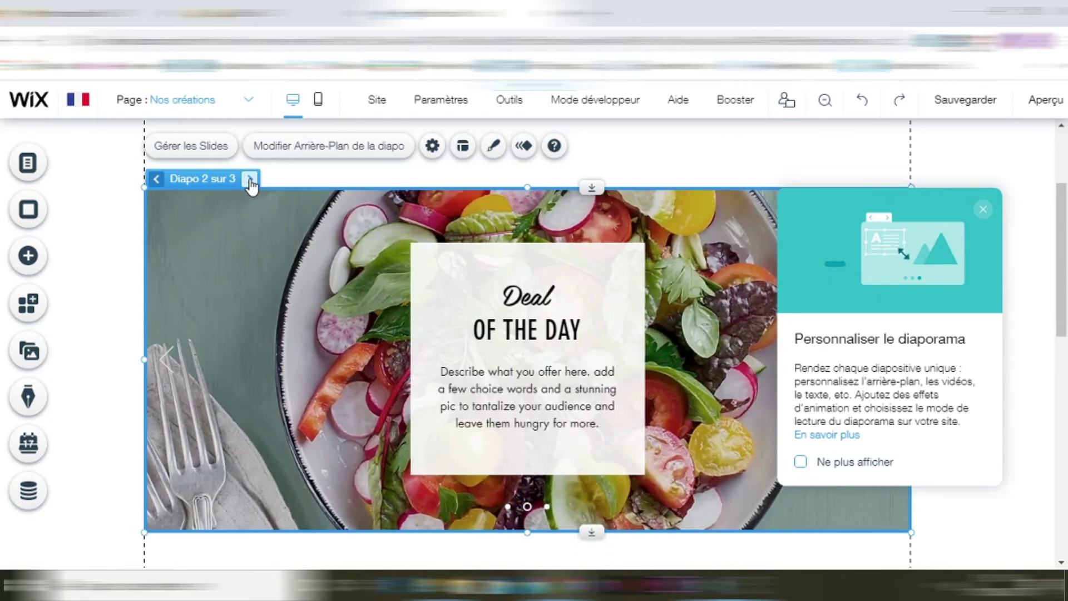
click(250, 178)
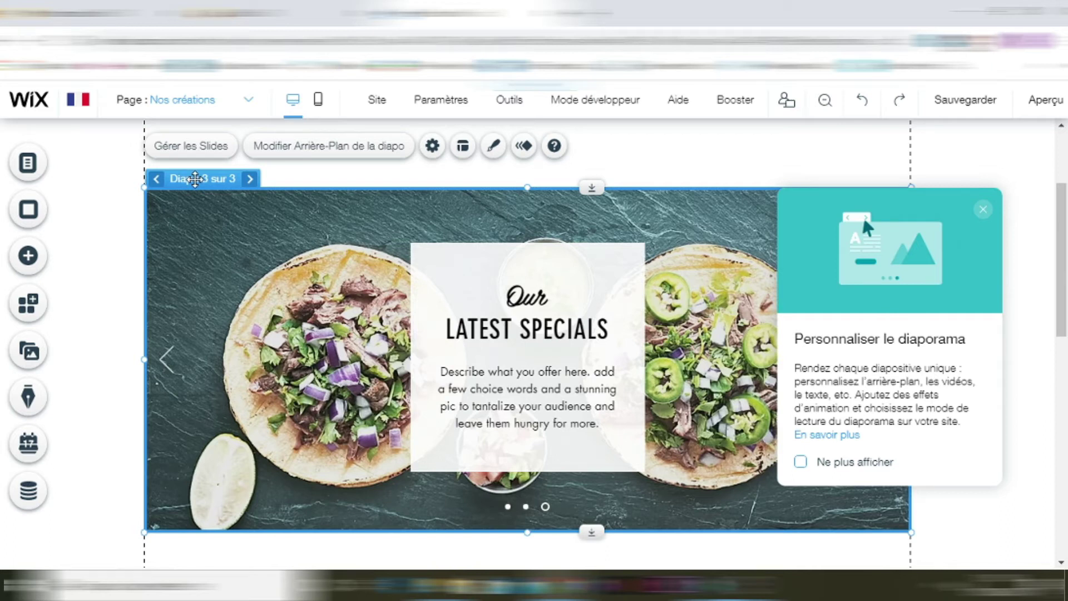
click(250, 179)
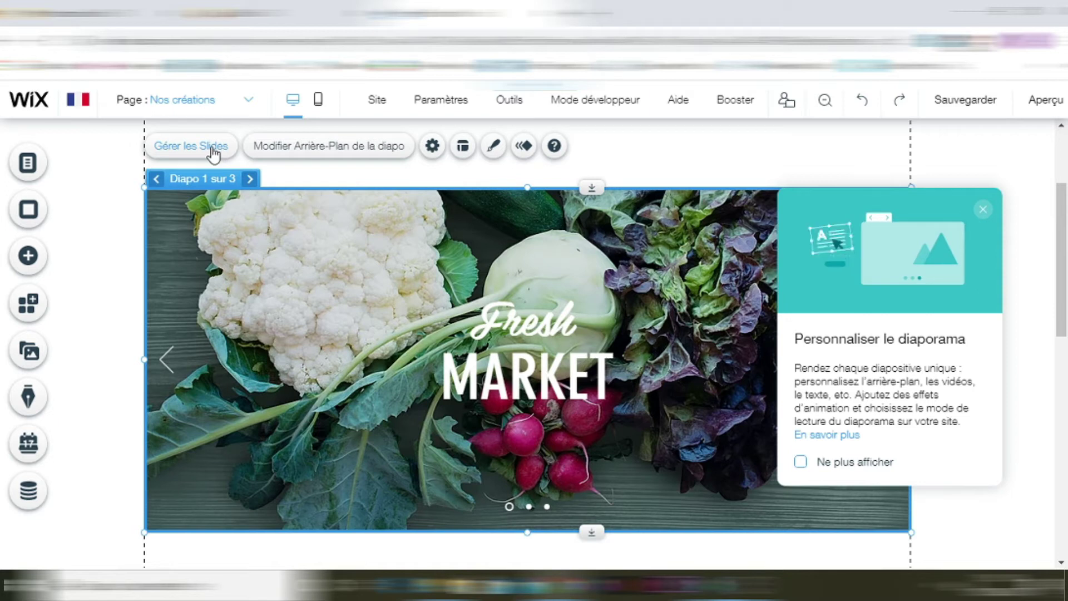
click(213, 150)
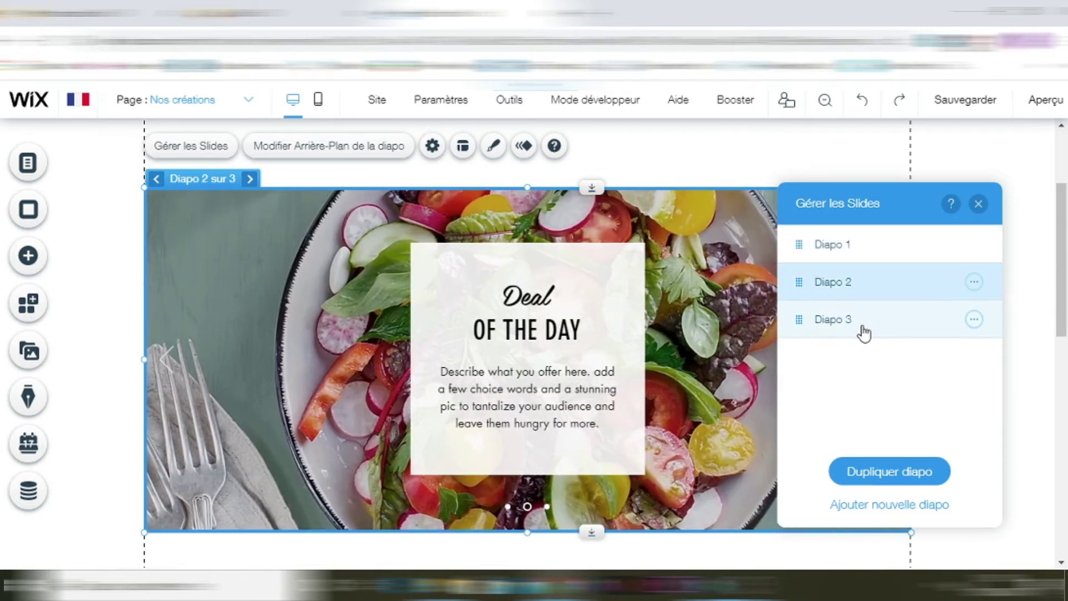
click(866, 248)
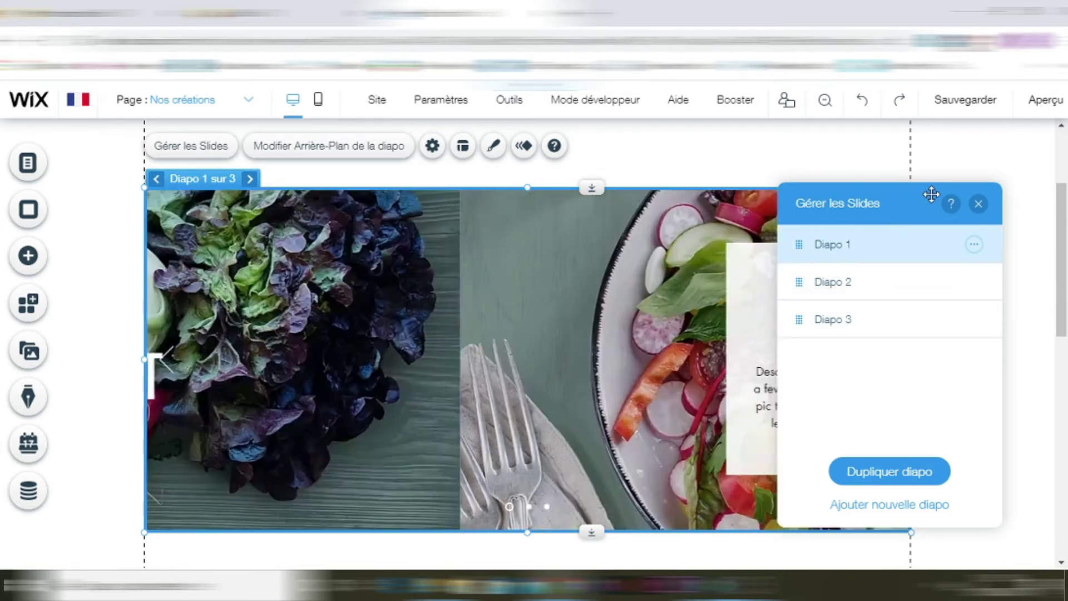
click(978, 204)
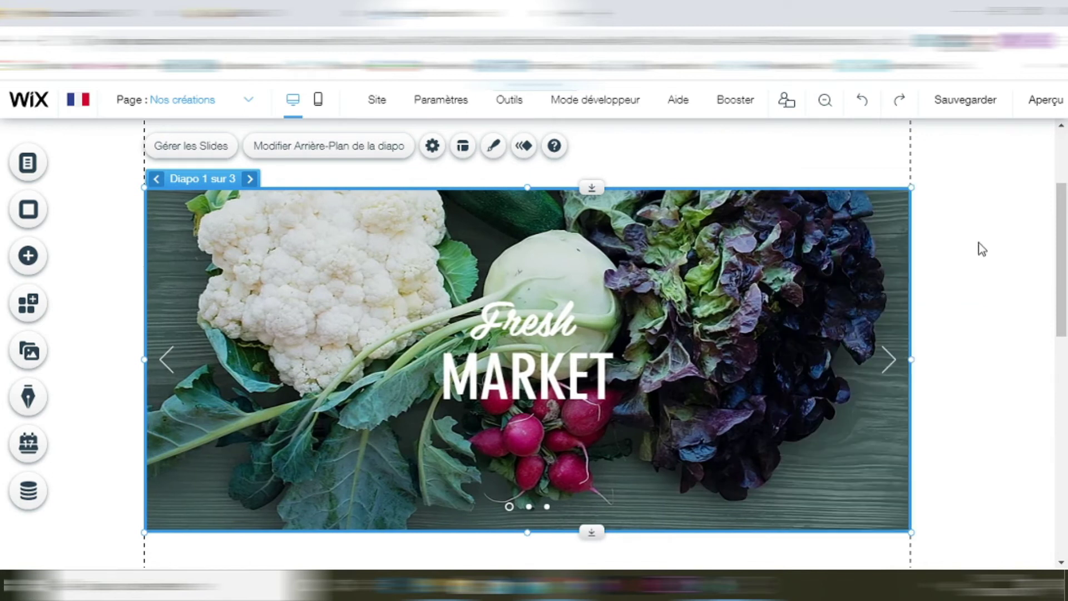
- Delete the "MARKET" and "Fresh" texts from slide 1
click(545, 352)
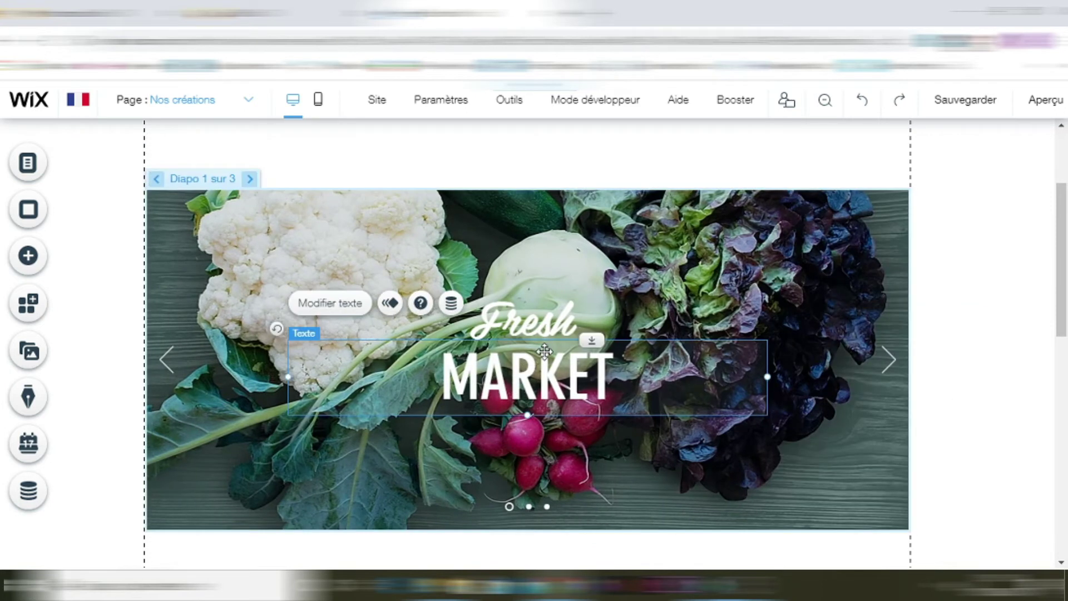
key(Delete)
click(547, 319)
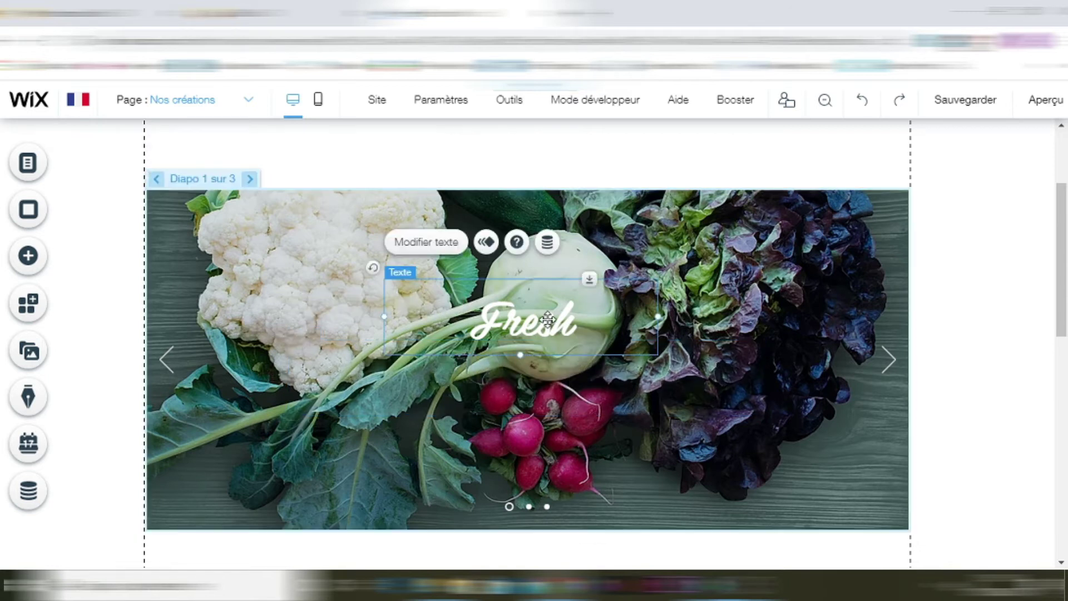
key(Delete)
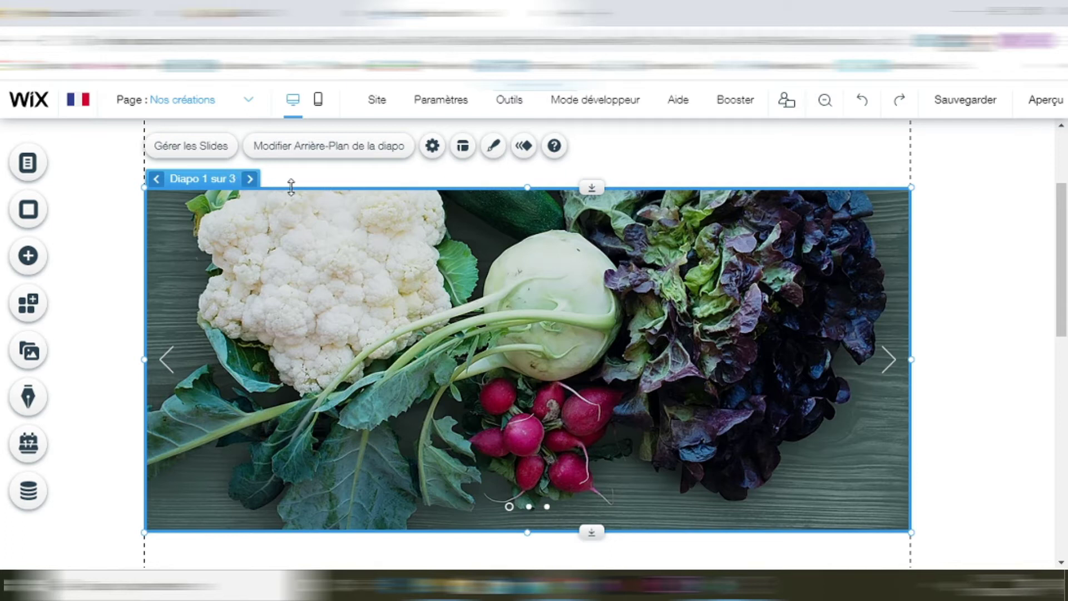
- Replace slide 1's background with the "Outdoor Seating" image from the Wix photo collection
scroll(449, 295, up, 1)
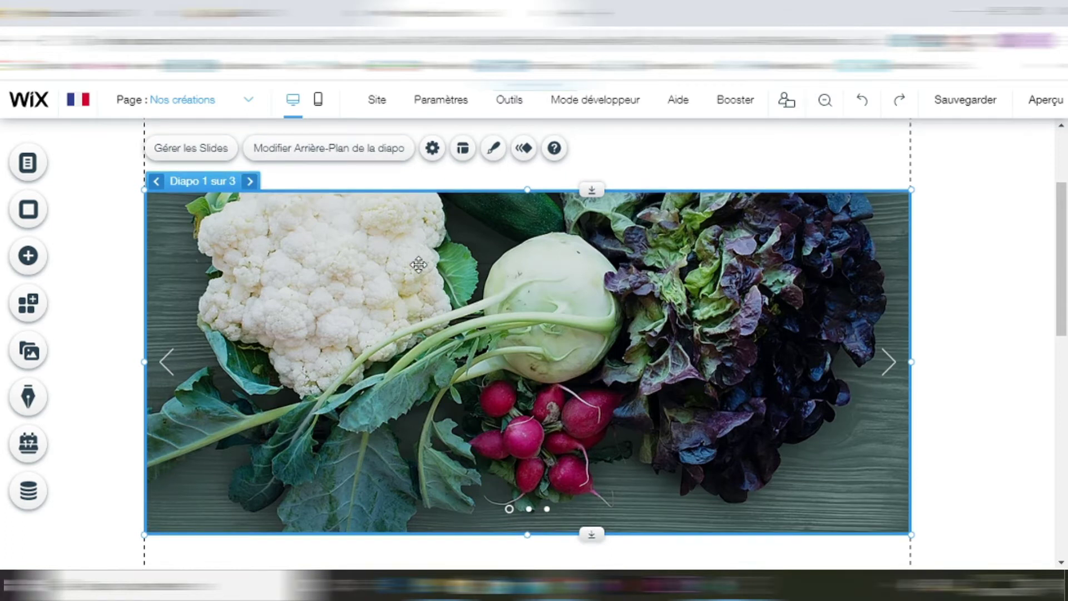
click(373, 159)
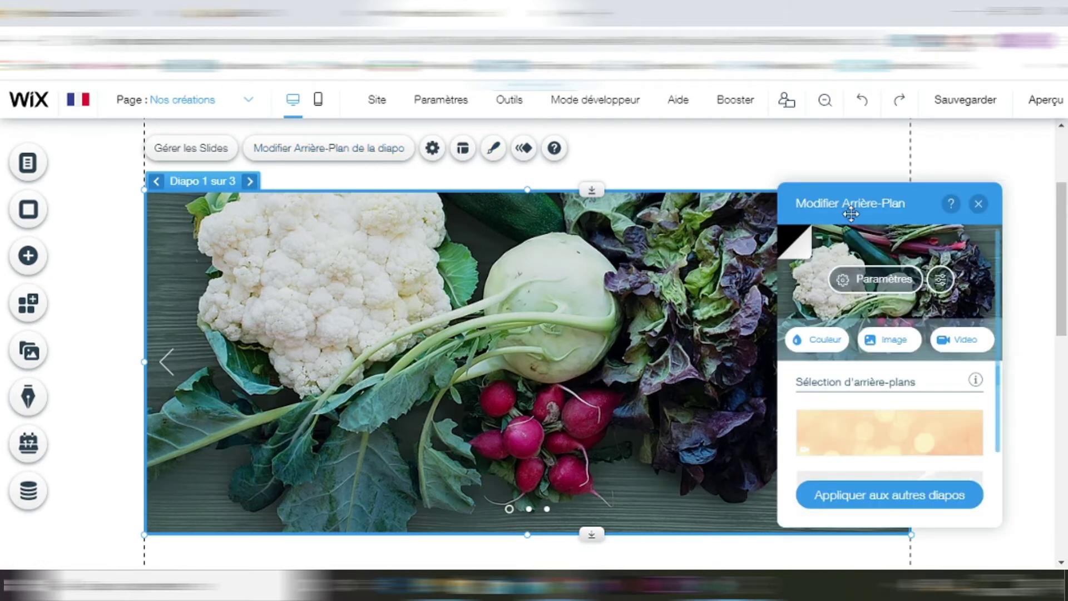
drag(859, 202, 707, 199)
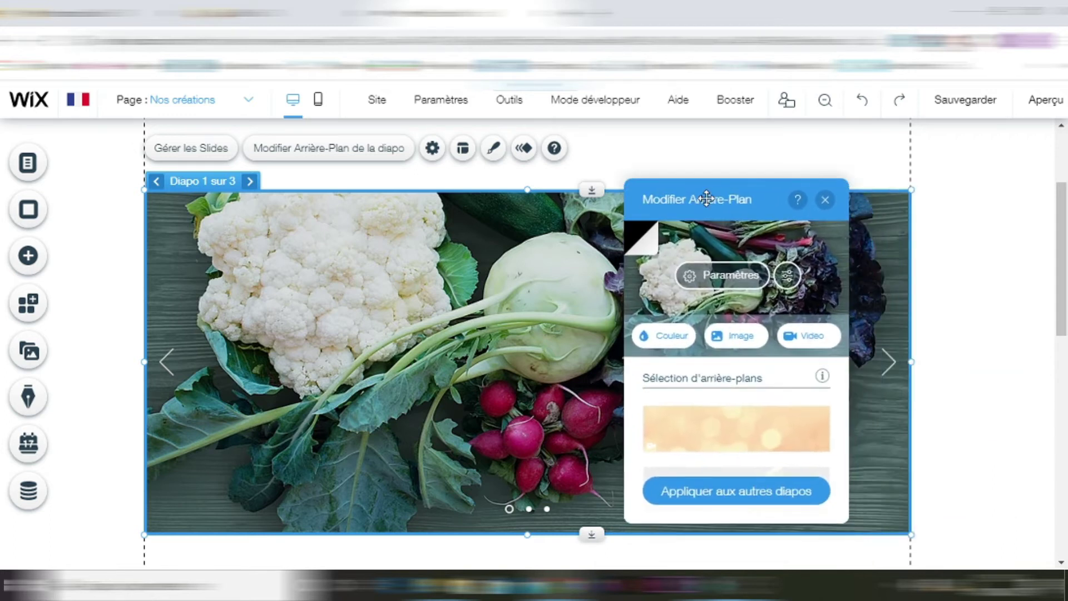
click(747, 346)
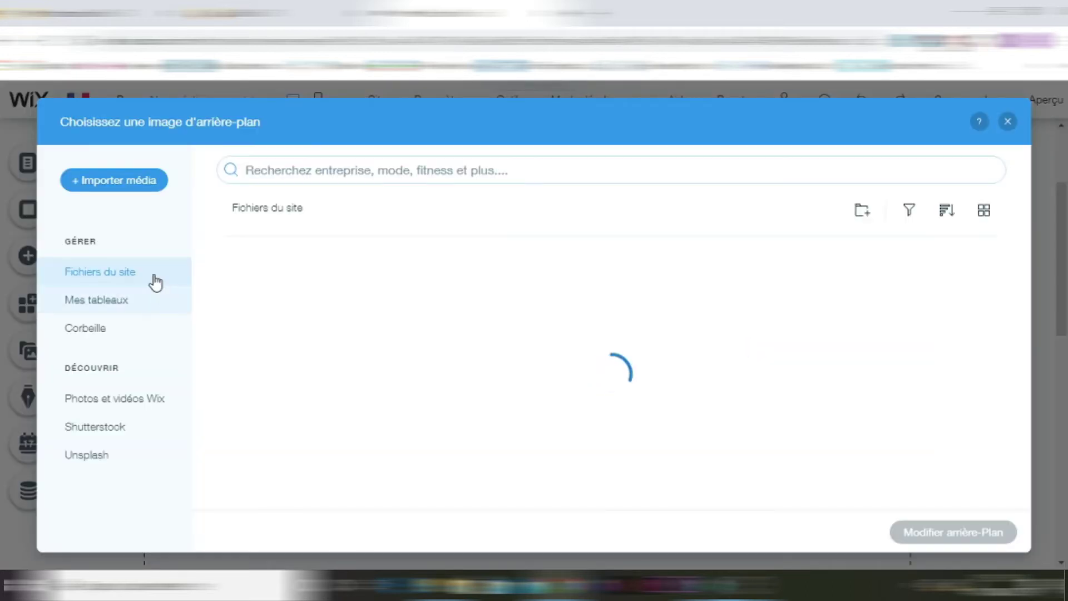
click(116, 399)
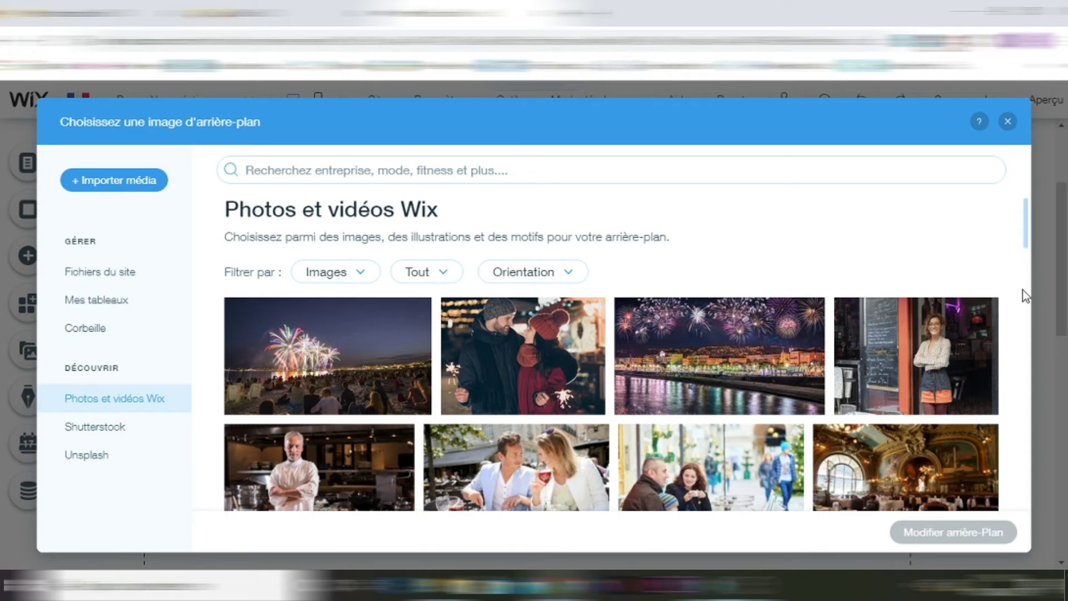
scroll(757, 263, down, 10)
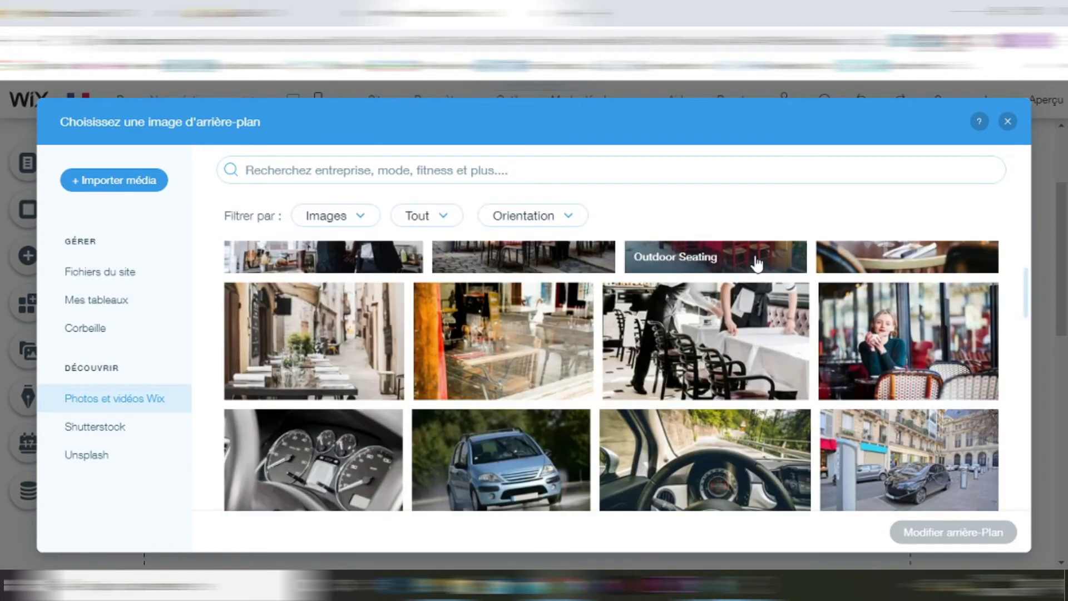
click(756, 262)
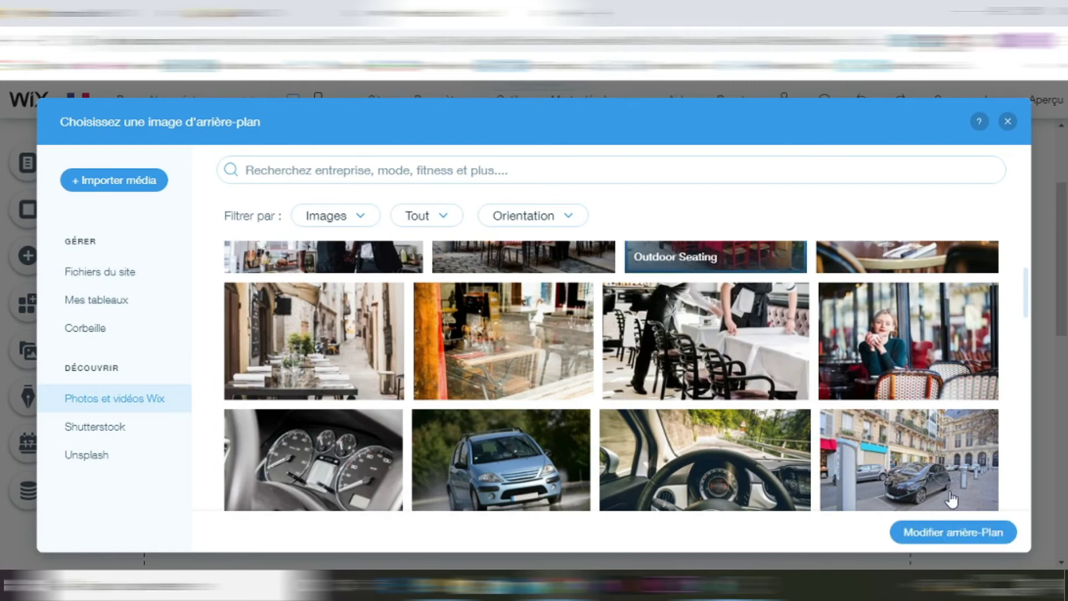
click(949, 534)
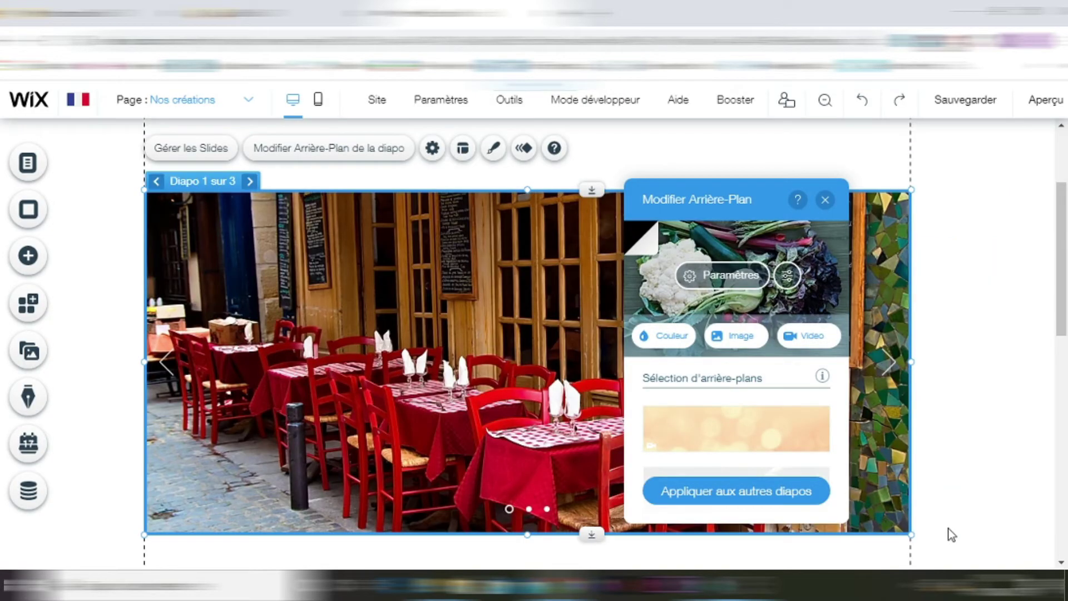
click(825, 200)
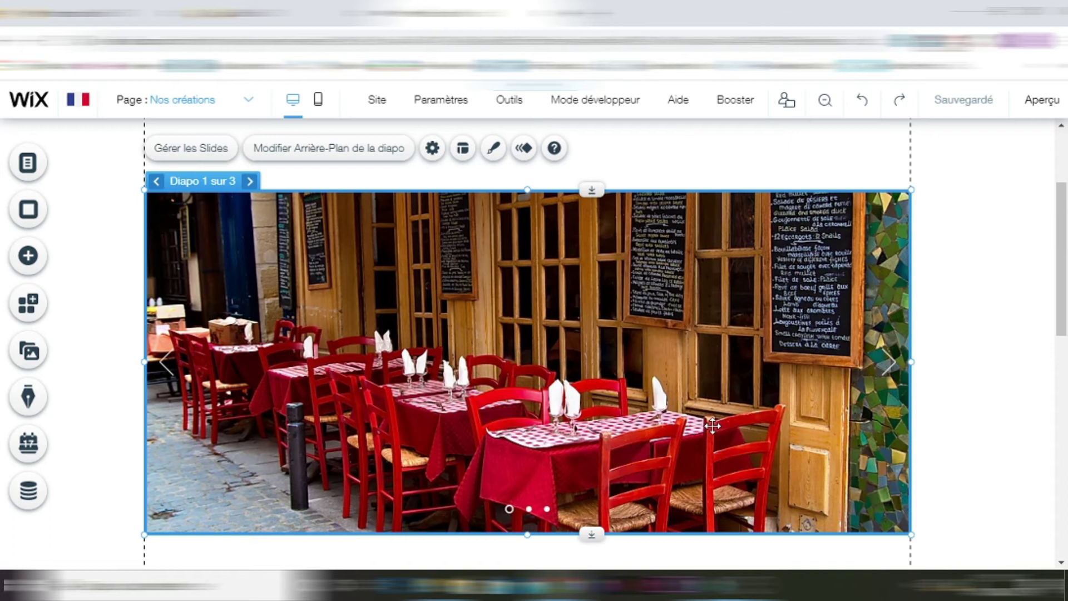
- Place three headings on slide 1, using the "TITRE", "Titre chic" and "Titre moyen" title styles
click(27, 256)
scroll(337, 283, down, 10)
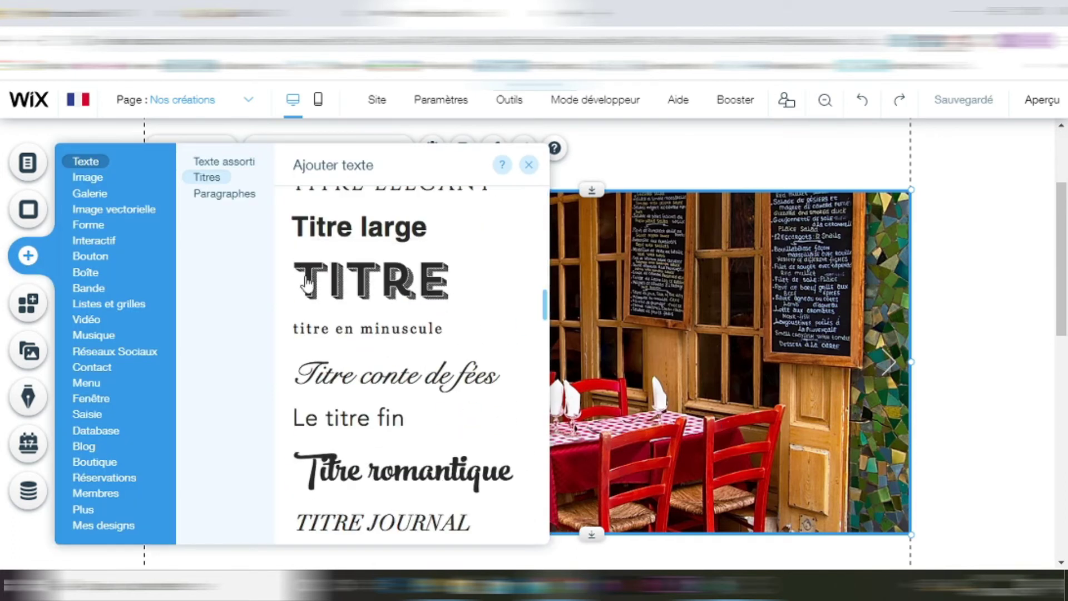
drag(620, 331, 622, 332)
scroll(540, 273, up, 5)
scroll(538, 273, up, 3)
drag(545, 267, 544, 409)
scroll(544, 408, up, 3)
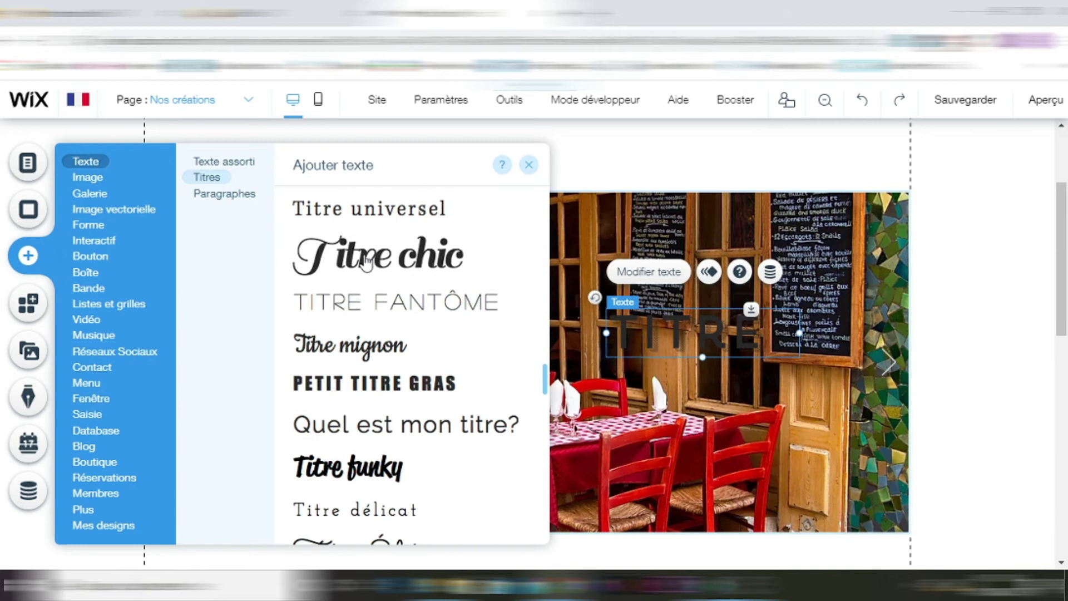
drag(379, 255, 690, 374)
scroll(540, 245, up, 5)
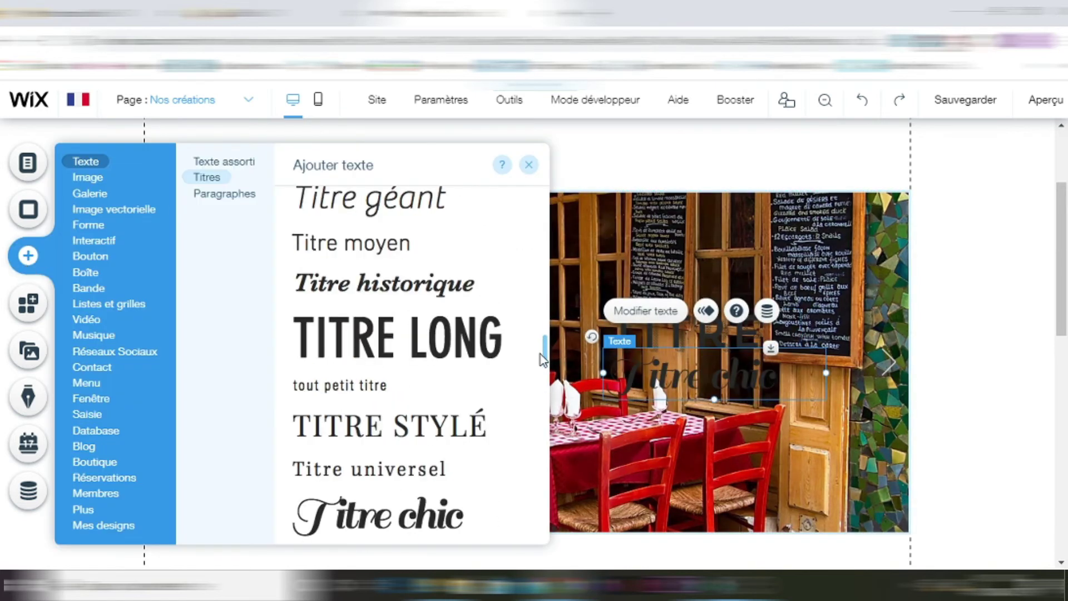
drag(364, 245, 704, 257)
- Colour the "Titre moyen" heading white and change its text to "Une ambiance", correcting the spelling
click(691, 219)
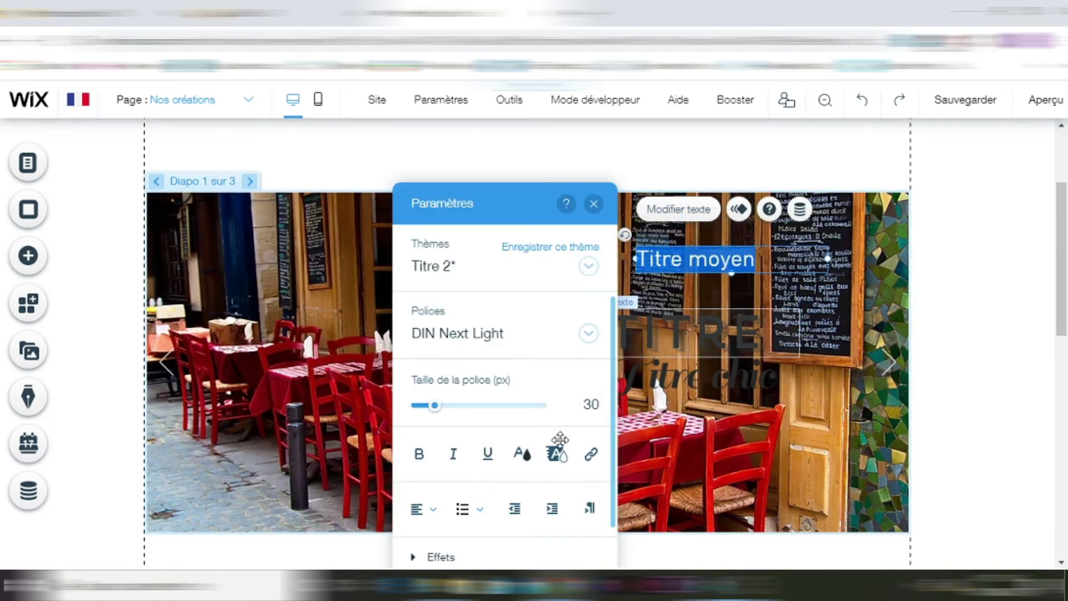
click(556, 453)
click(400, 305)
click(528, 244)
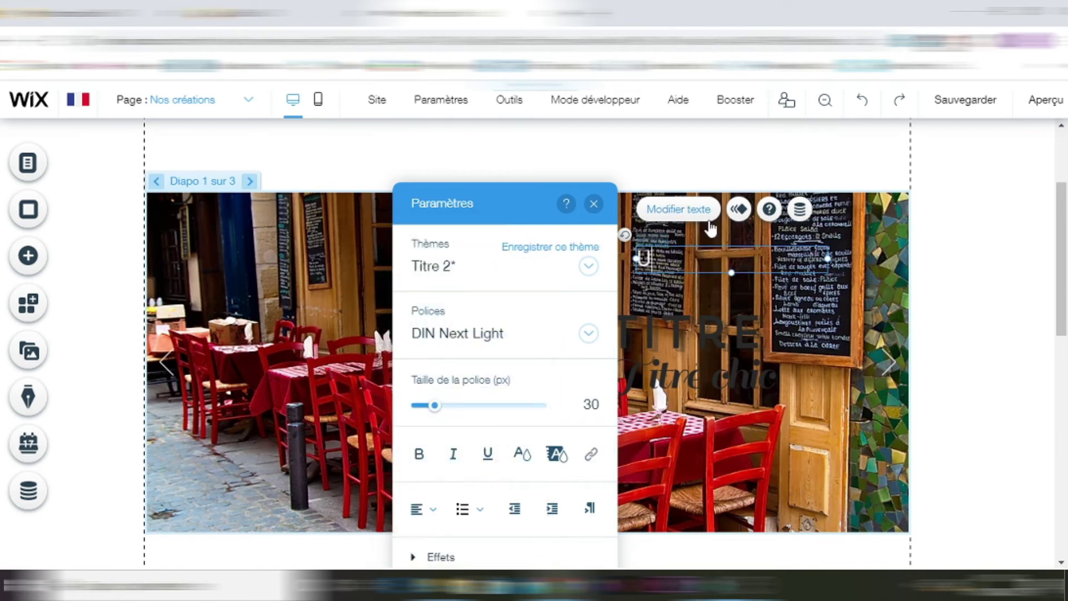
text(nce)
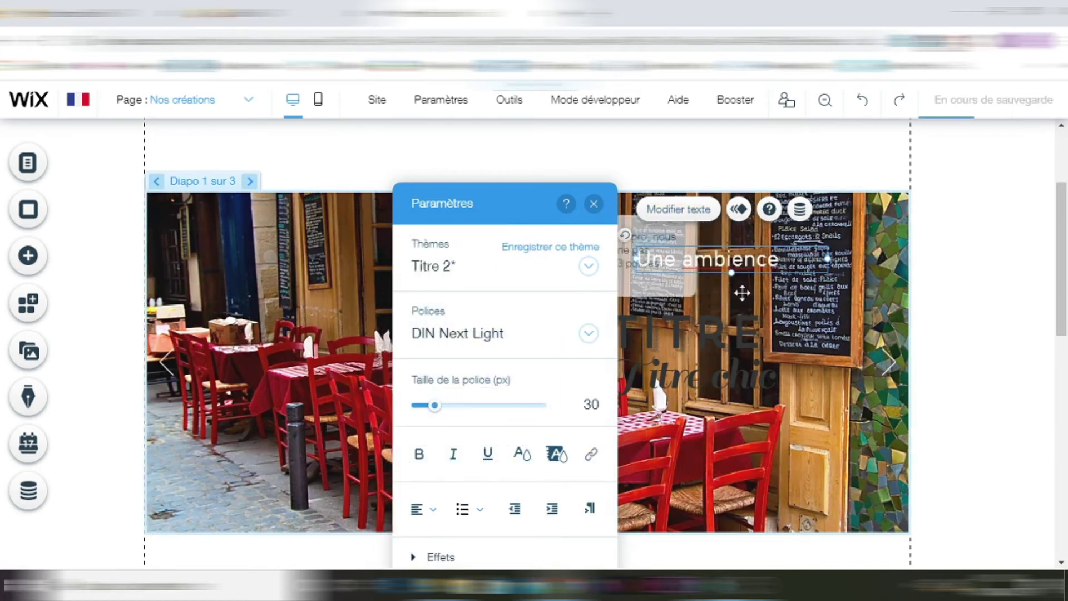
right_click(723, 266)
click(745, 276)
- Make the "Une ambiance" heading bold and slightly larger, and move it to the slide's upper centre
click(418, 453)
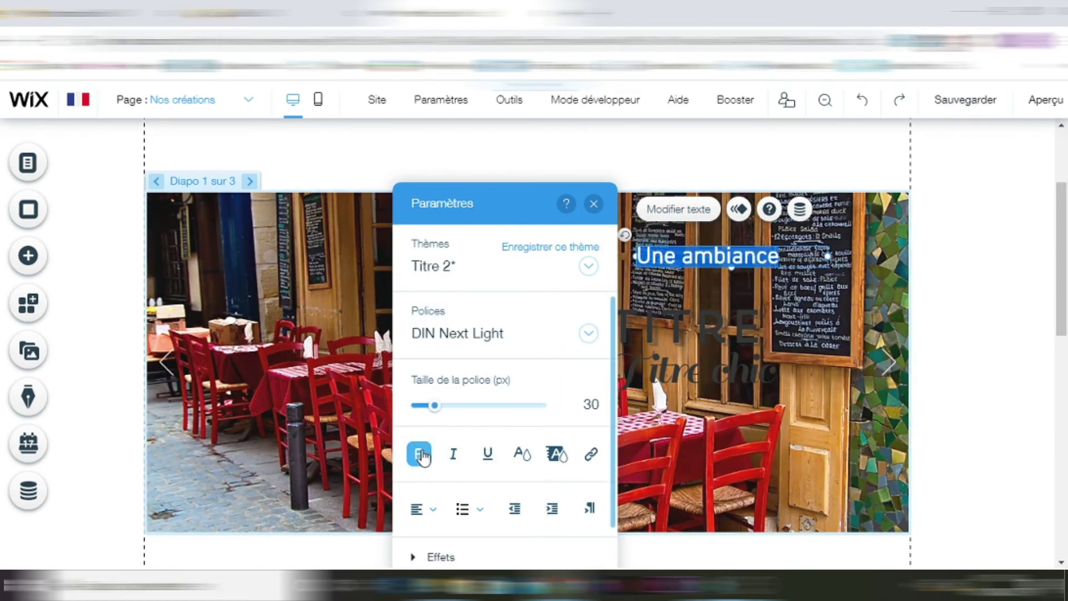
drag(435, 405, 443, 405)
drag(776, 267, 577, 269)
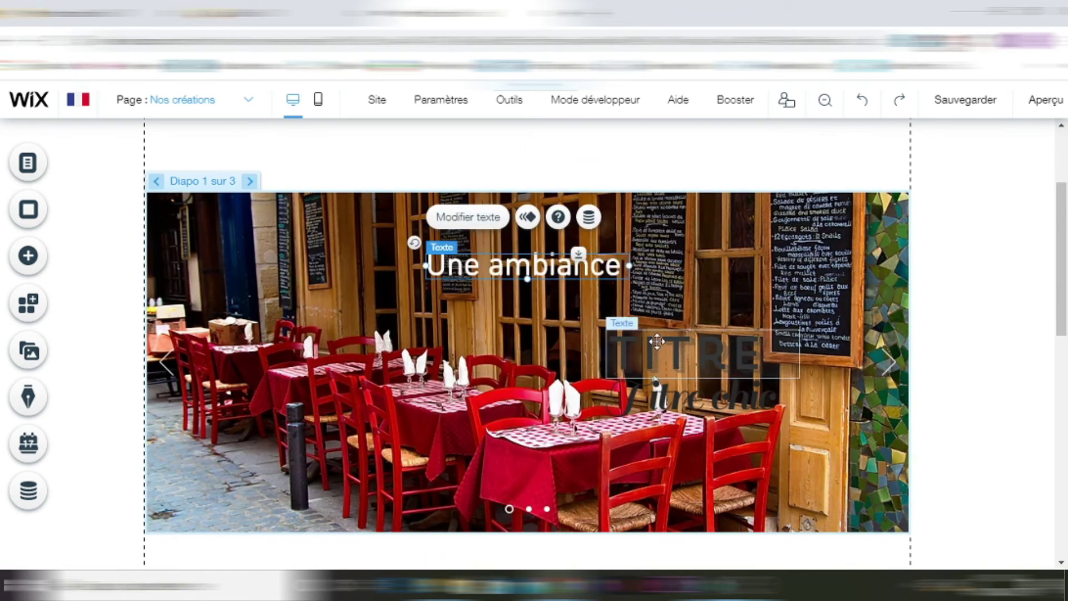
- Colour the "TITRE" heading white and change its text to "CHILL"
double_click(684, 354)
click(383, 453)
click(383, 453)
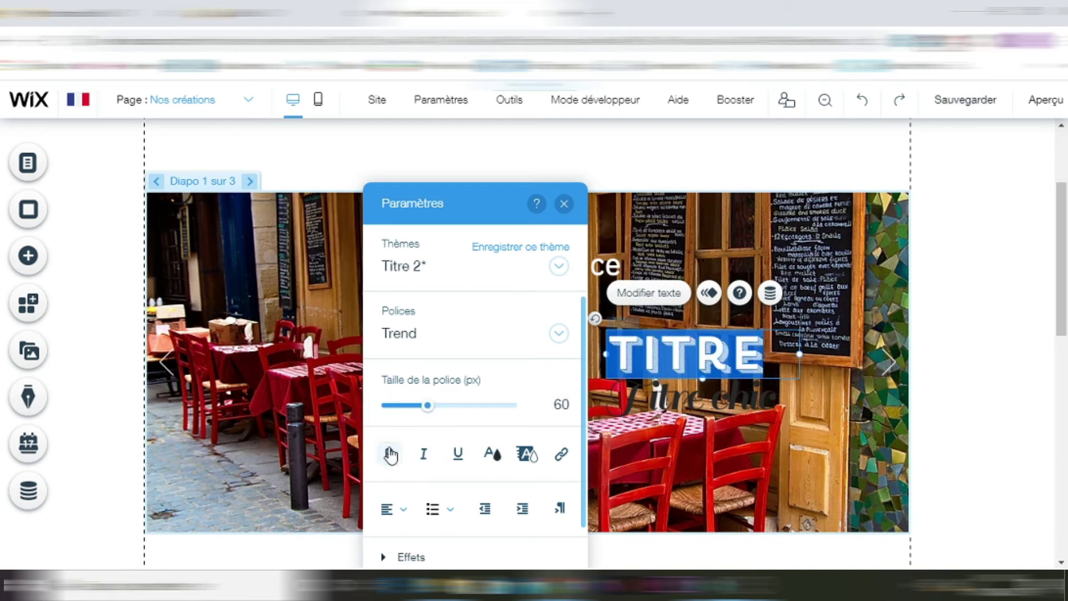
click(492, 453)
click(376, 305)
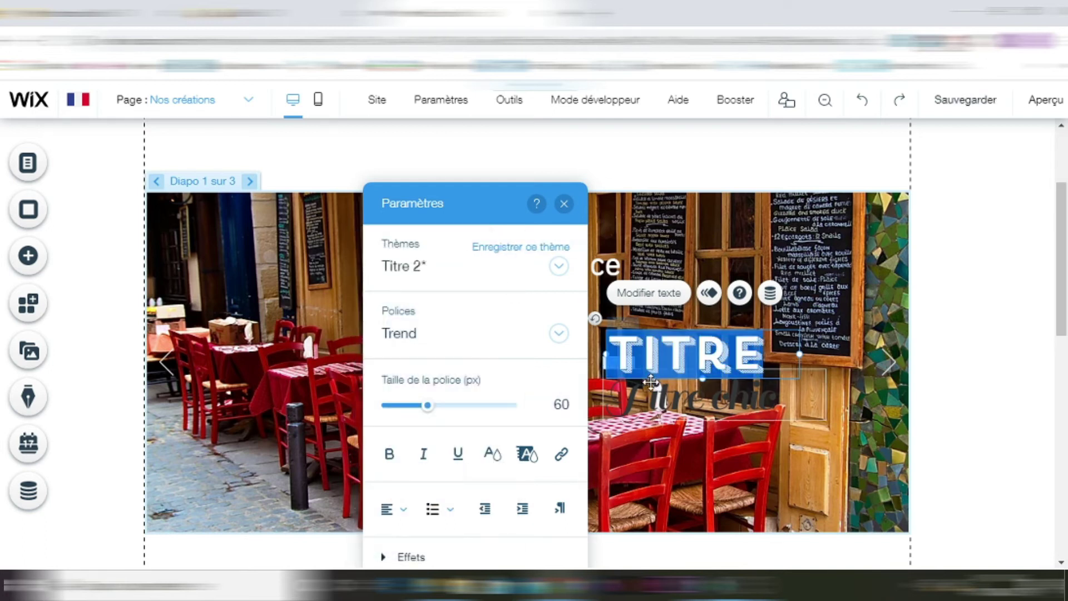
text(CHILL)
- Enlarge the "CHILL" heading to 109 px and widen its text box so the word fits on one line
drag(427, 405, 449, 406)
drag(800, 401, 925, 374)
drag(449, 405, 463, 406)
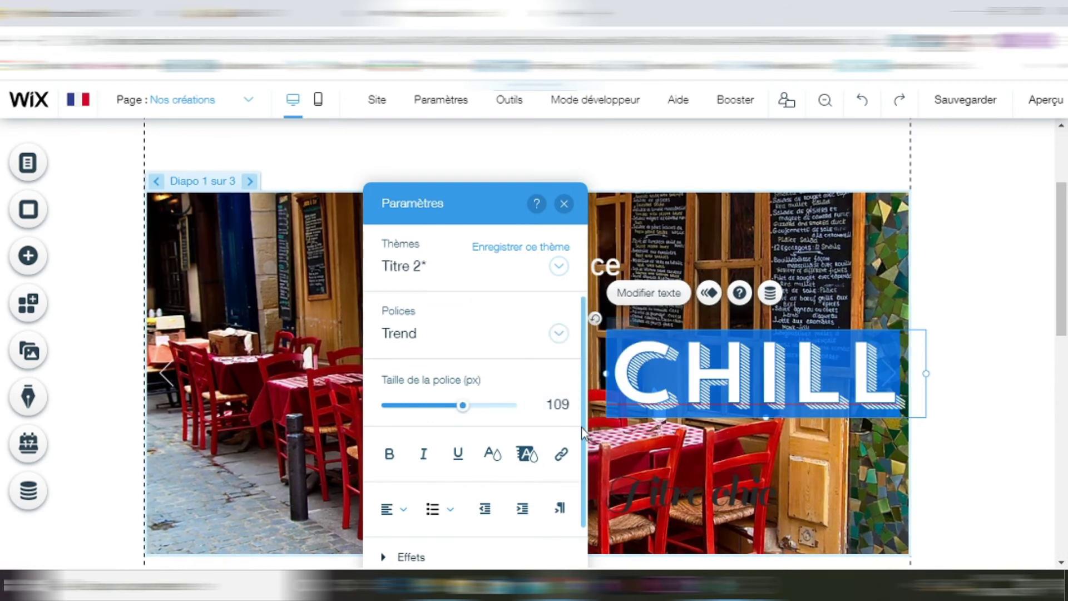
- Increase the character spacing of "CHILL", widen its text box to fit, and centre the heading beneath "Une ambiance"
scroll(557, 445, down, 3)
click(478, 501)
scroll(478, 445, down, 2)
mouse_move(411, 500)
mouse_down()
mouse_move(431, 503)
mouse_move(412, 498)
mouse_up()
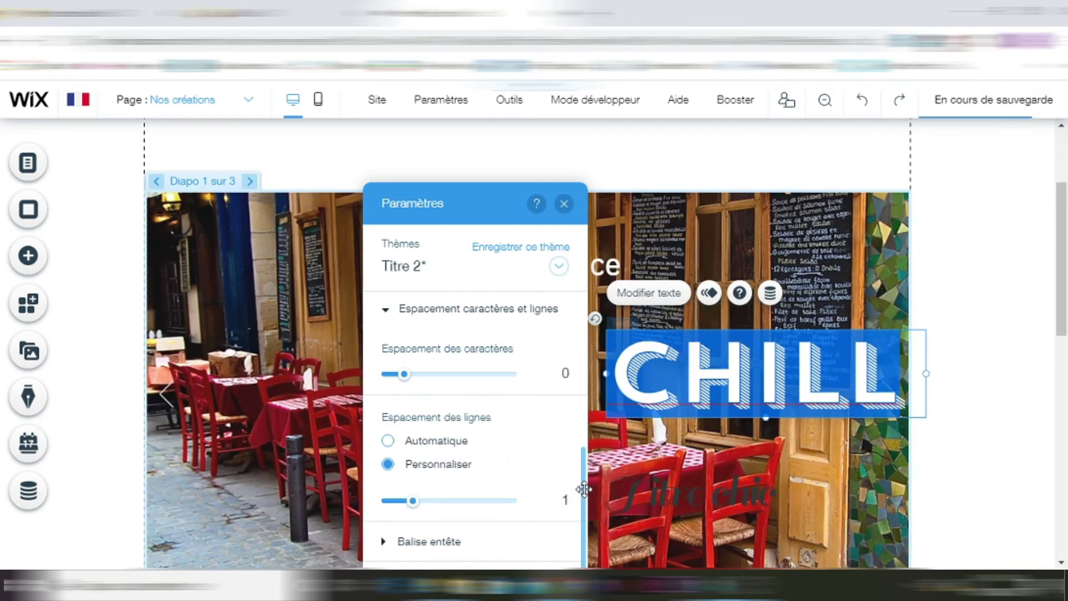
drag(405, 374, 430, 383)
drag(606, 416, 473, 373)
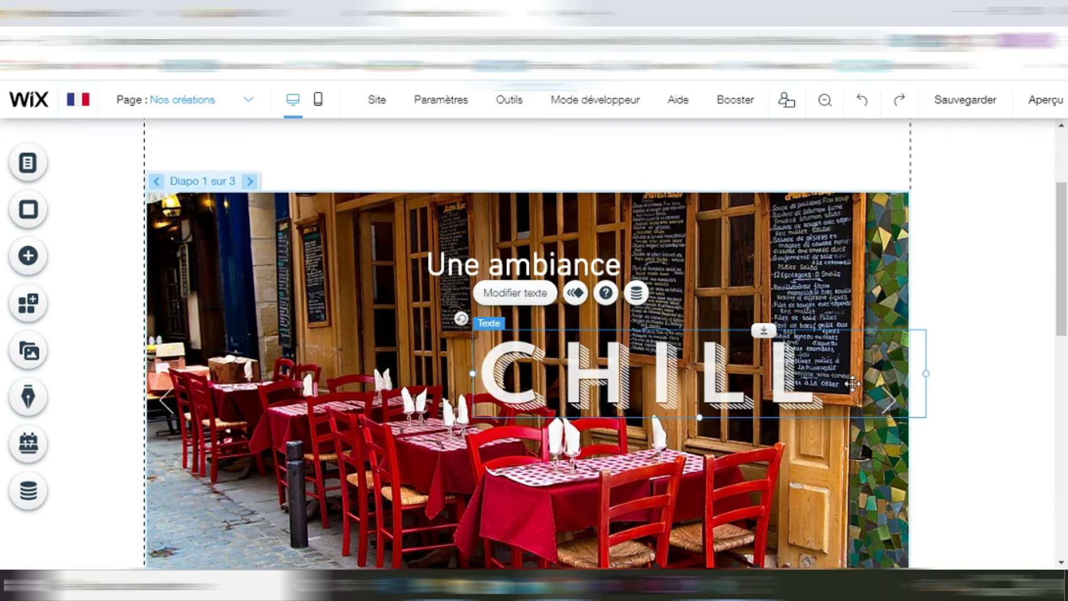
drag(721, 373, 598, 329)
- Move the "Titre chic" heading beneath "CHILL" and change its text to "et cocooning"
scroll(598, 329, down, 2)
drag(694, 465, 517, 322)
scroll(591, 272, up, 1)
click(487, 309)
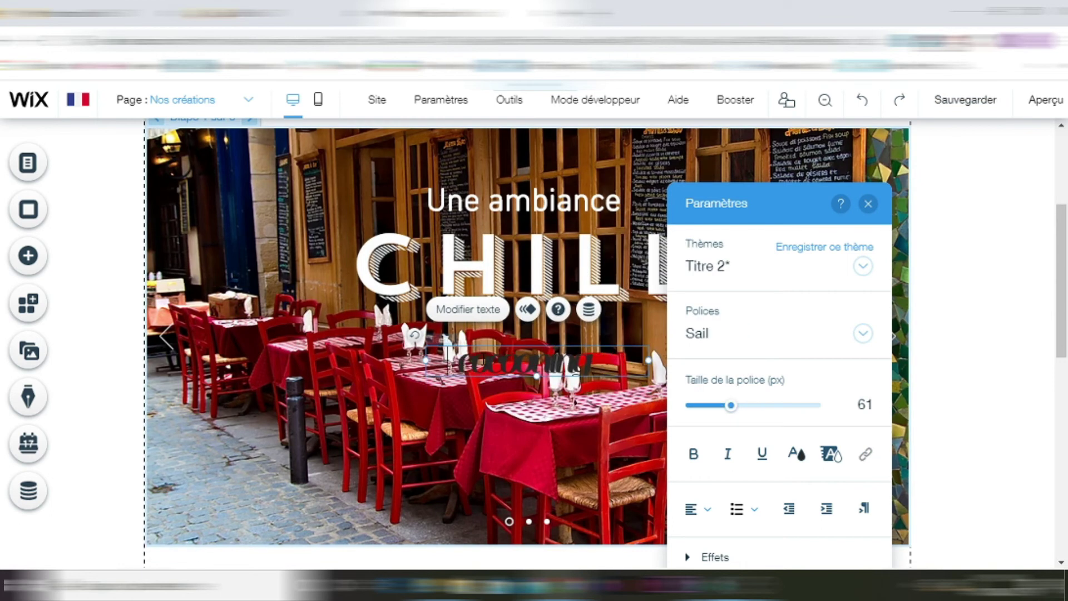
- Set the "et cocooning" heading to 61 px in white and move it closer beneath "CHILL"
mouse_move(731, 406)
mouse_down()
mouse_move(755, 412)
mouse_move(732, 407)
mouse_up()
click(797, 454)
click(674, 310)
click(804, 245)
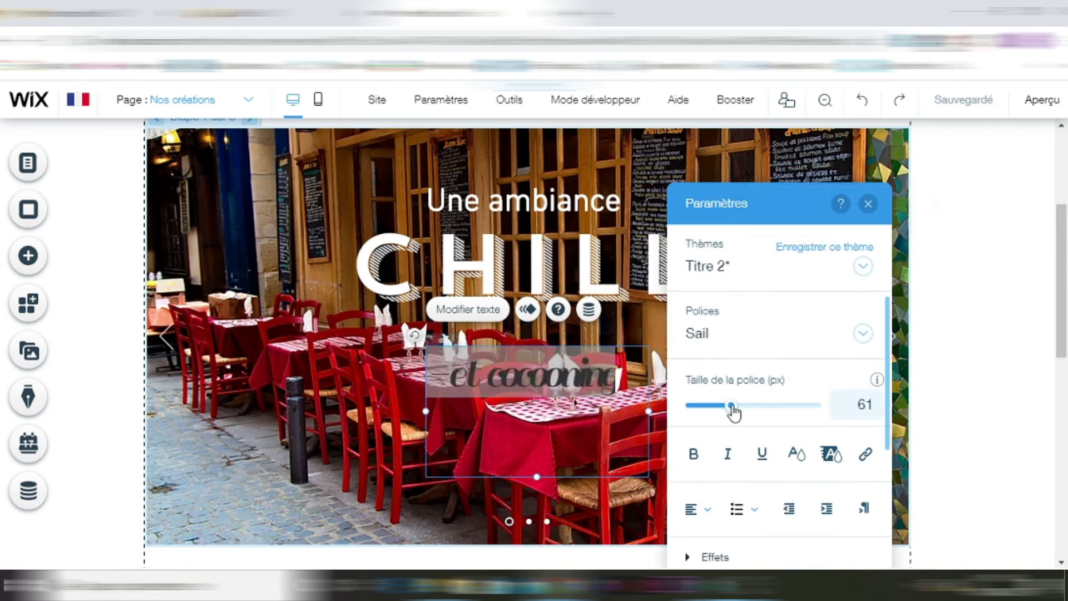
click(448, 378)
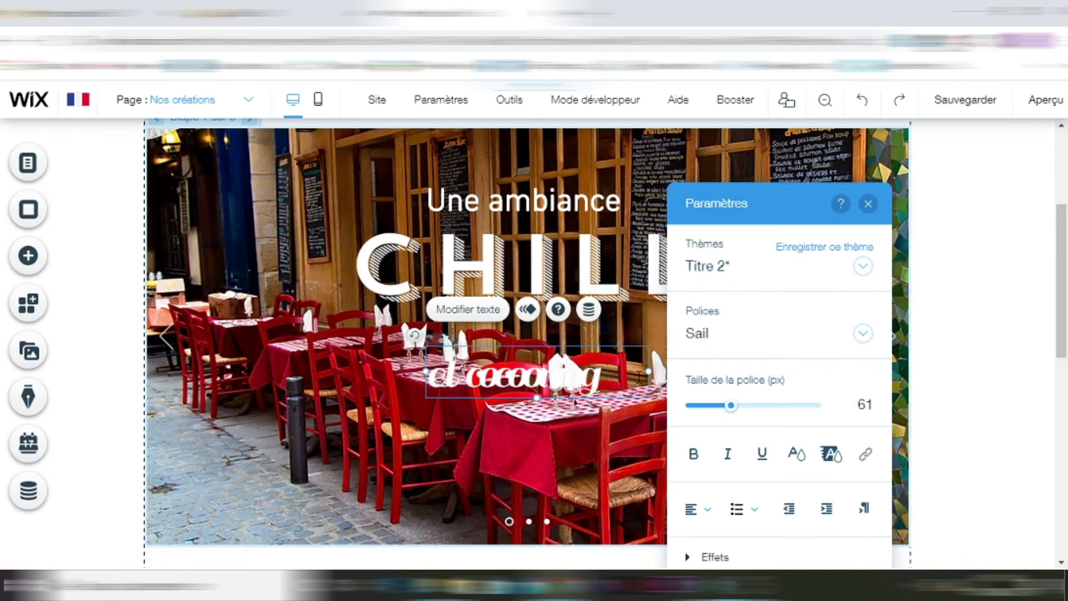
click(867, 203)
drag(599, 375, 576, 343)
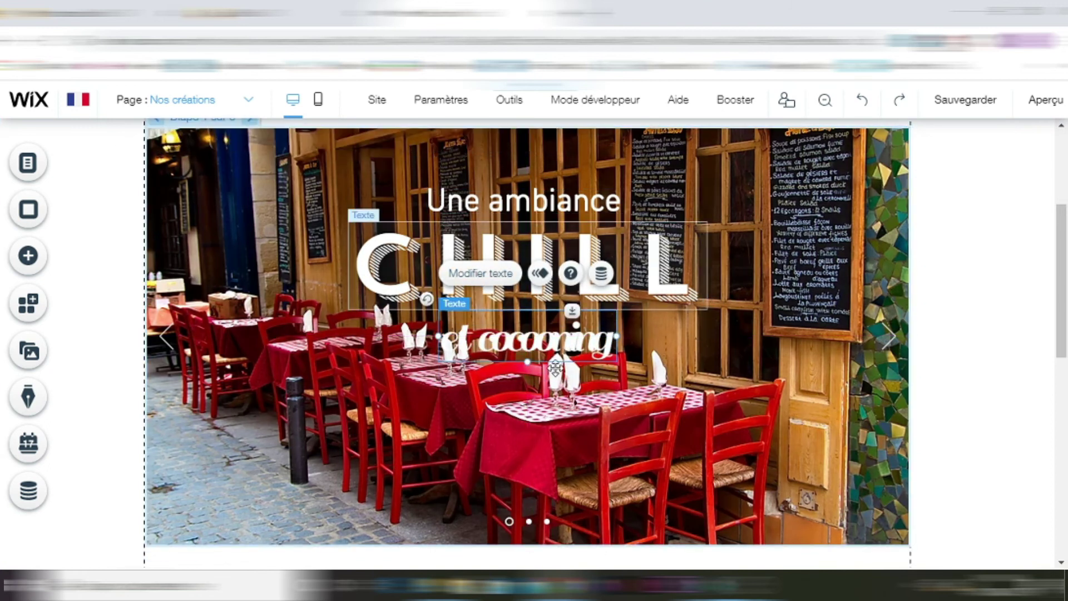
key(Escape)
- Give "et cocooning" a bolder brush-script font with 0.1 character spacing and adjust its text box to fit one line
double_click(580, 343)
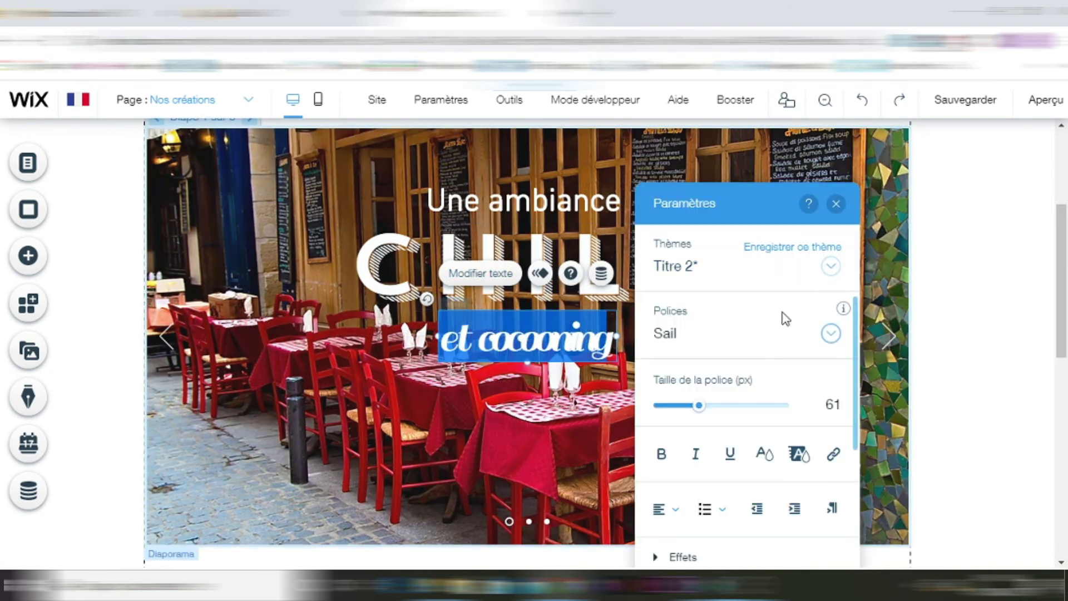
click(780, 339)
drag(910, 503, 908, 486)
click(753, 507)
scroll(846, 468, down, 2)
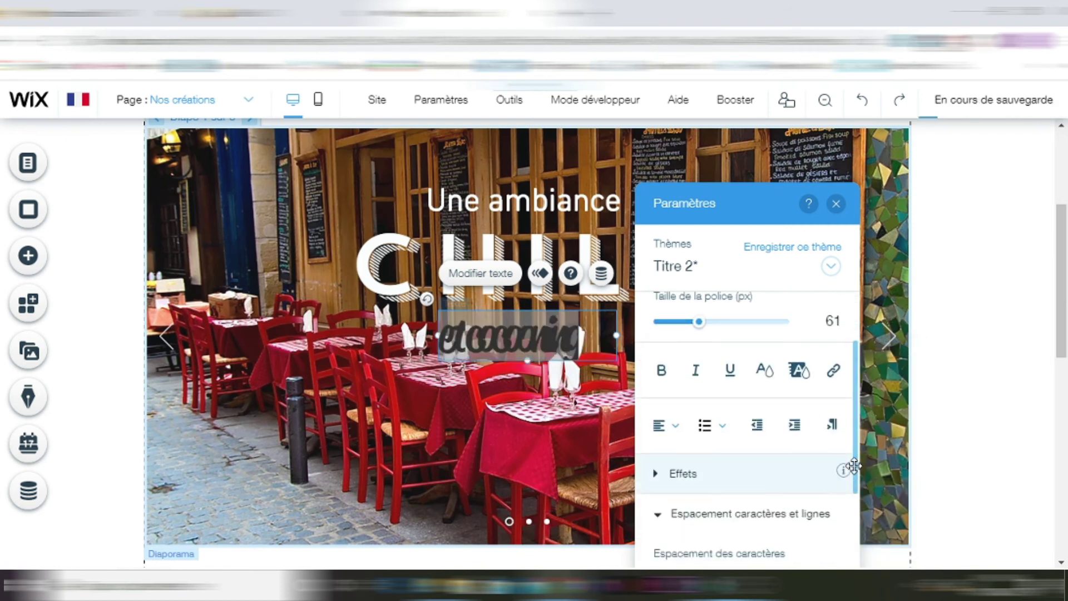
scroll(846, 469, down, 4)
drag(679, 381, 690, 380)
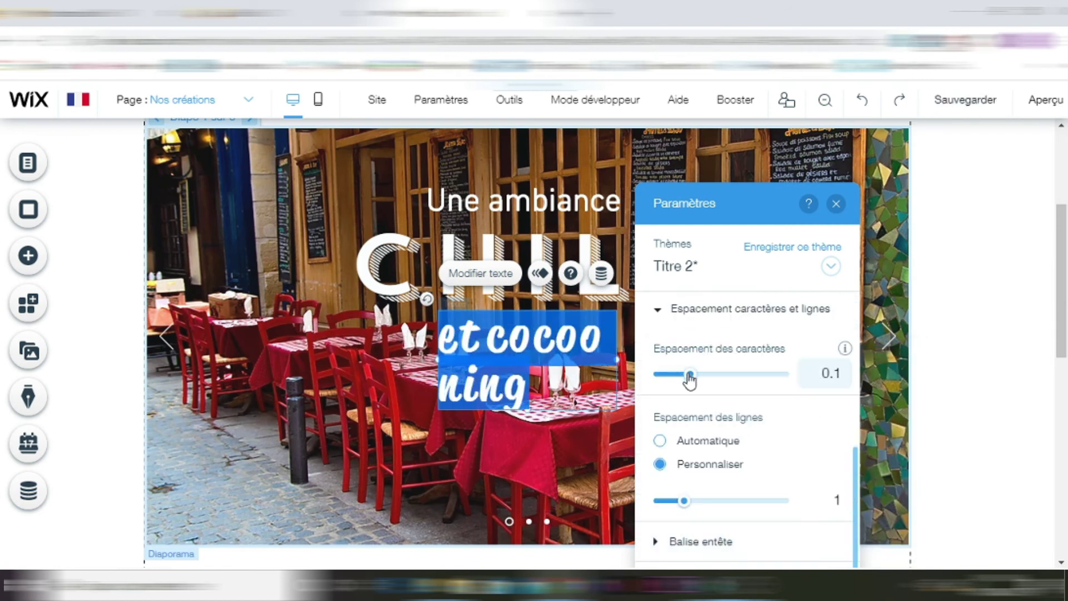
drag(617, 359, 563, 337)
- Space out the three headings vertically, with "et cocooning" near the slide's lower edge and "CHILL" and "Une ambiance" further down
click(413, 369)
drag(497, 346, 493, 448)
drag(548, 251, 548, 320)
mouse_move(547, 214)
mouse_down()
mouse_move(559, 238)
mouse_move(535, 227)
mouse_move(549, 233)
mouse_up()
click(958, 334)
scroll(662, 202, up, 1)
drag(527, 185, 562, 212)
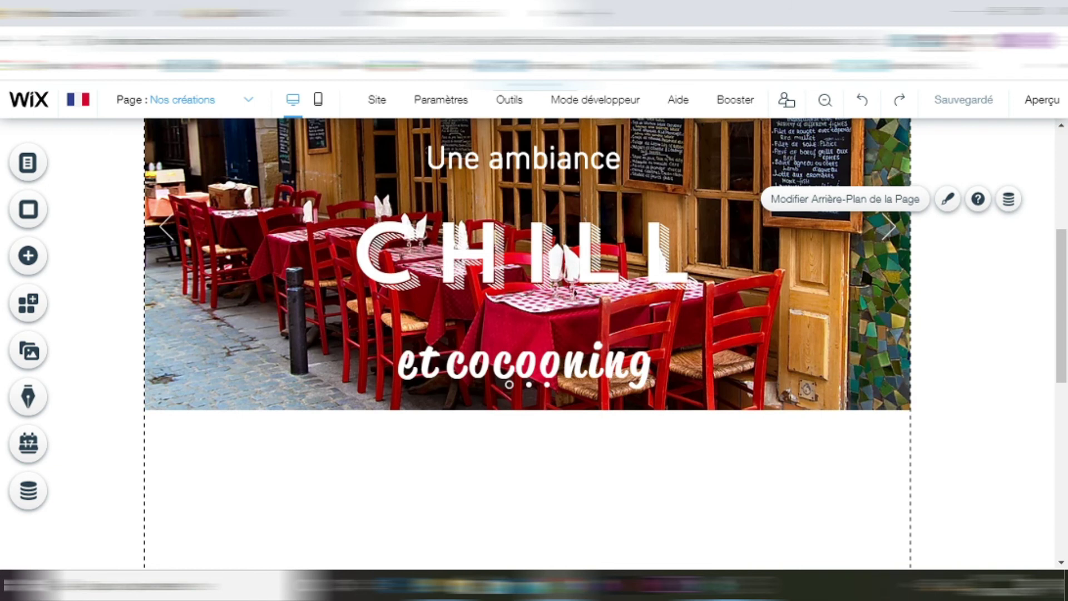
- Examine the slideshow's settings for autoplay, slide interval, stopping on hover and transition effects
scroll(1062, 261, up, 2)
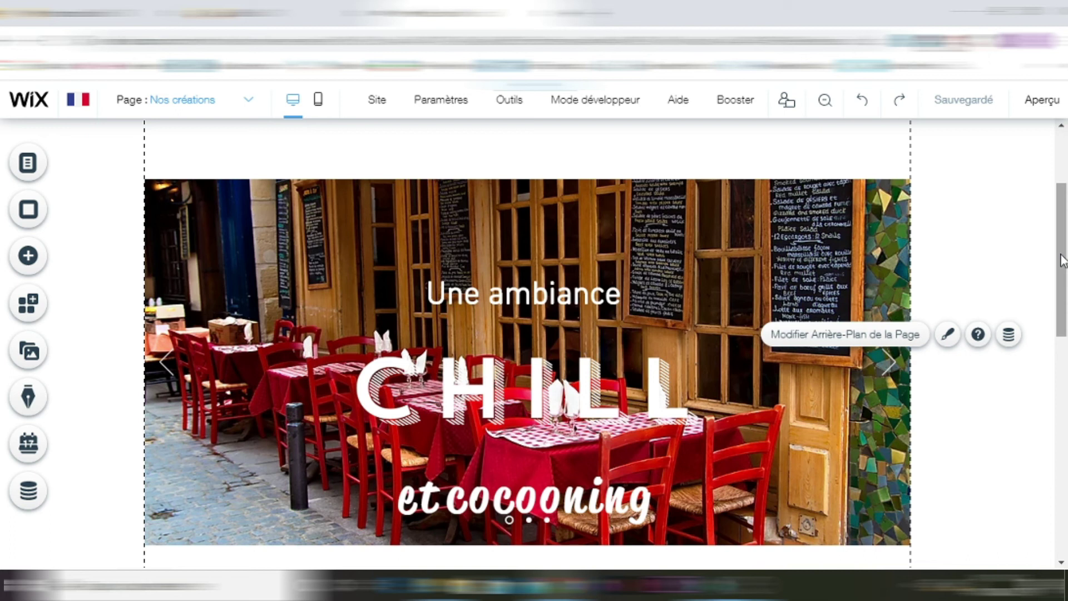
scroll(1063, 261, down, 1)
click(247, 162)
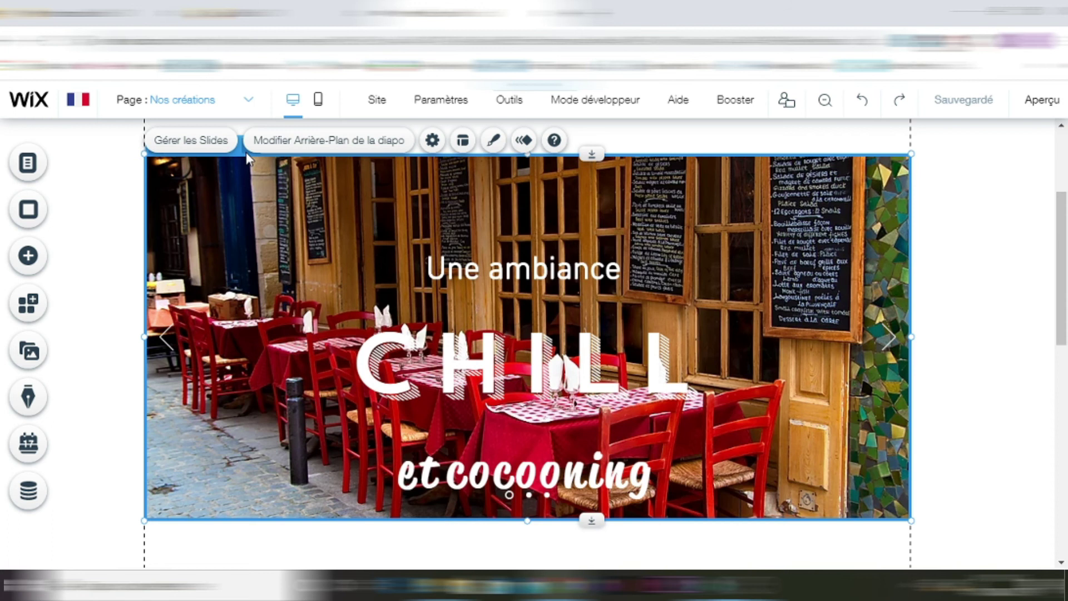
scroll(461, 174, up, 1)
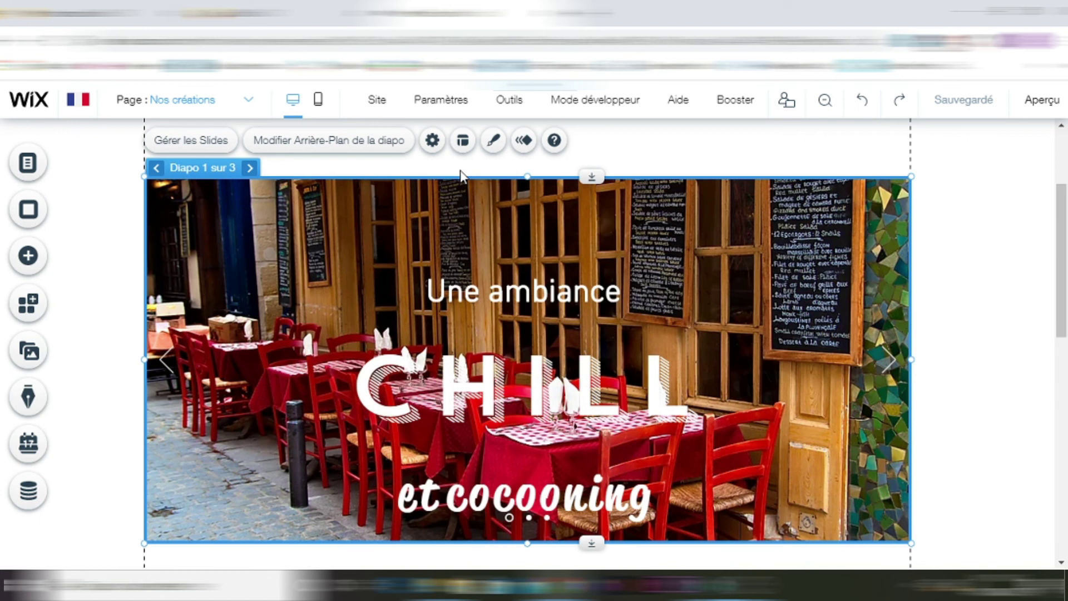
click(433, 140)
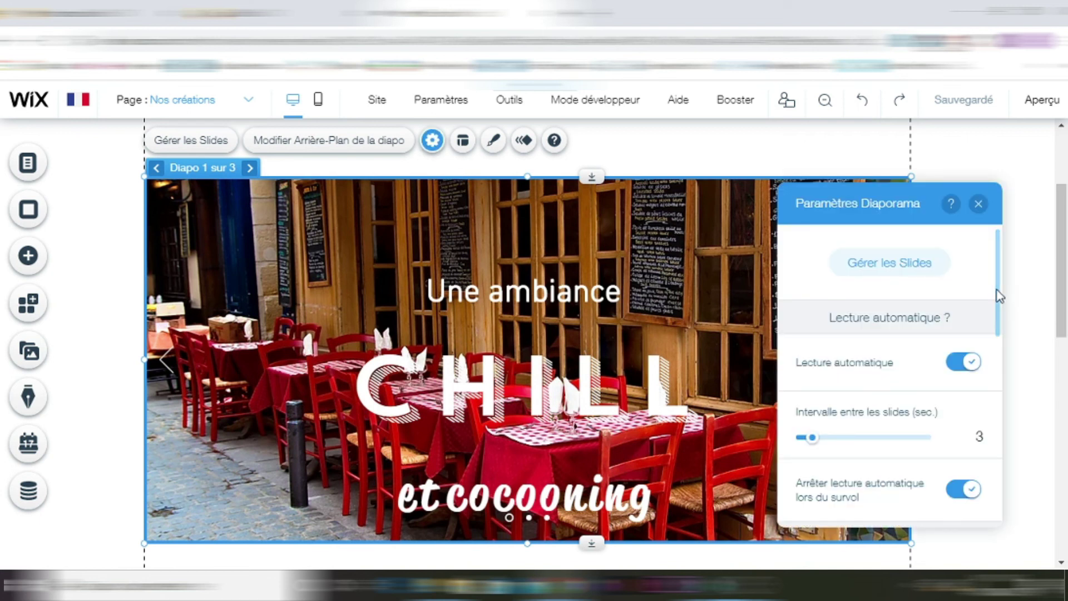
drag(996, 290, 996, 293)
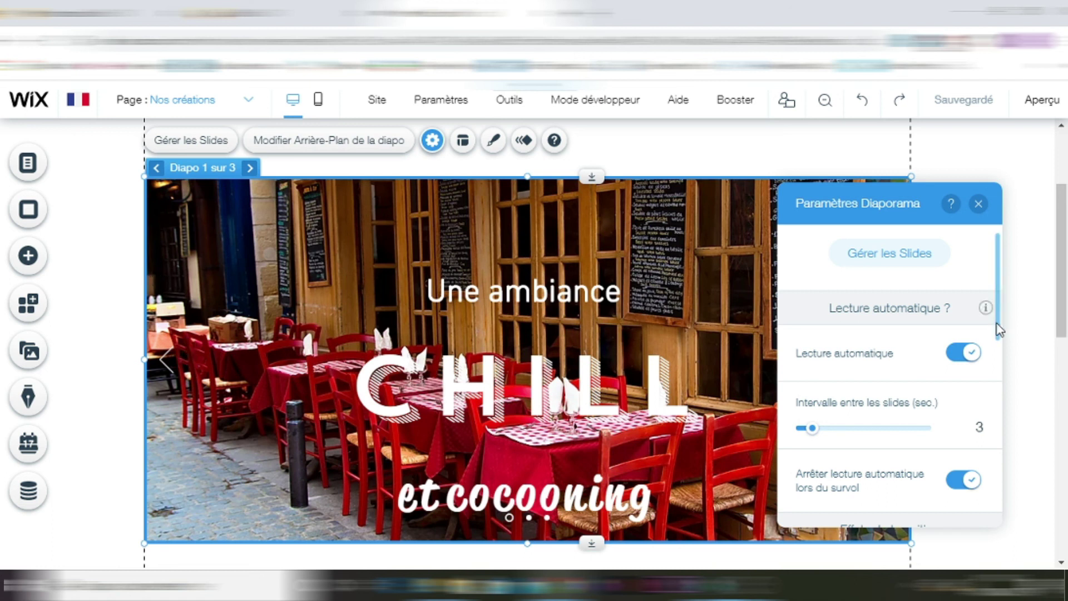
drag(999, 329, 1001, 361)
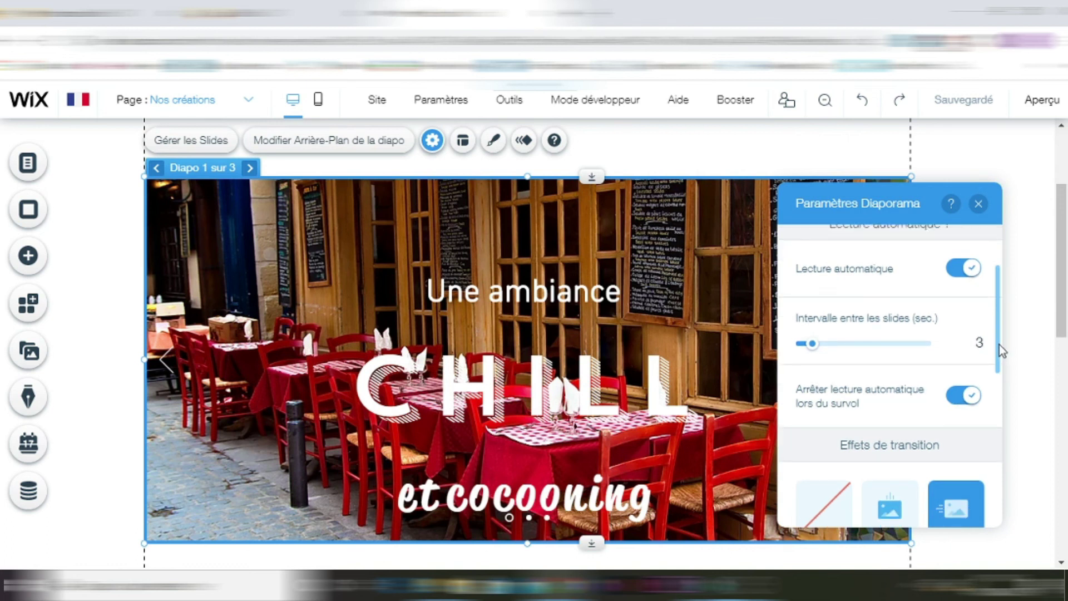
scroll(999, 345, up, 1)
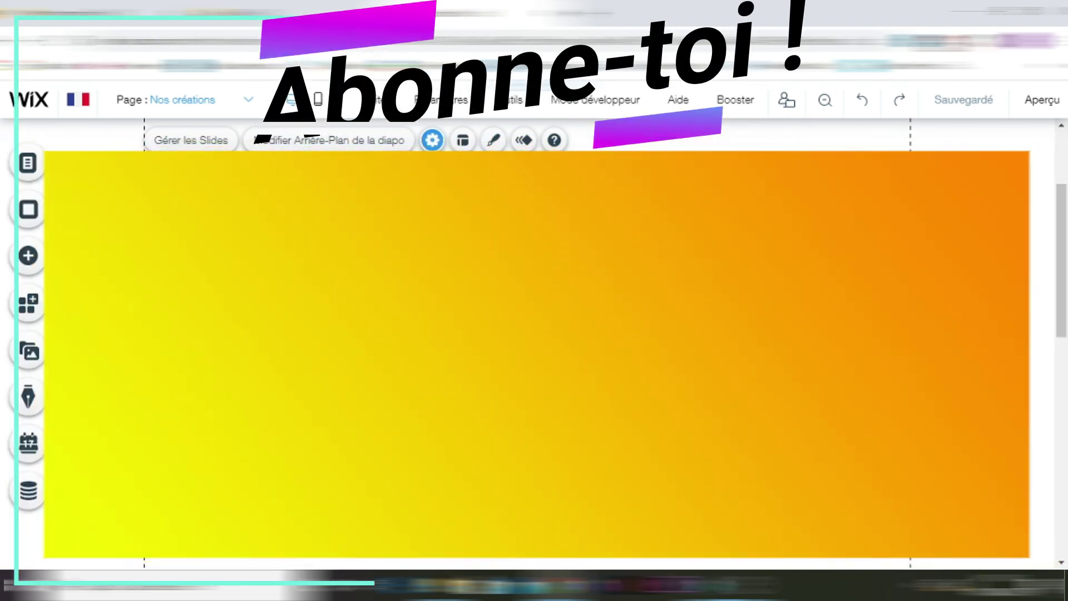
drag(998, 345, 990, 267)
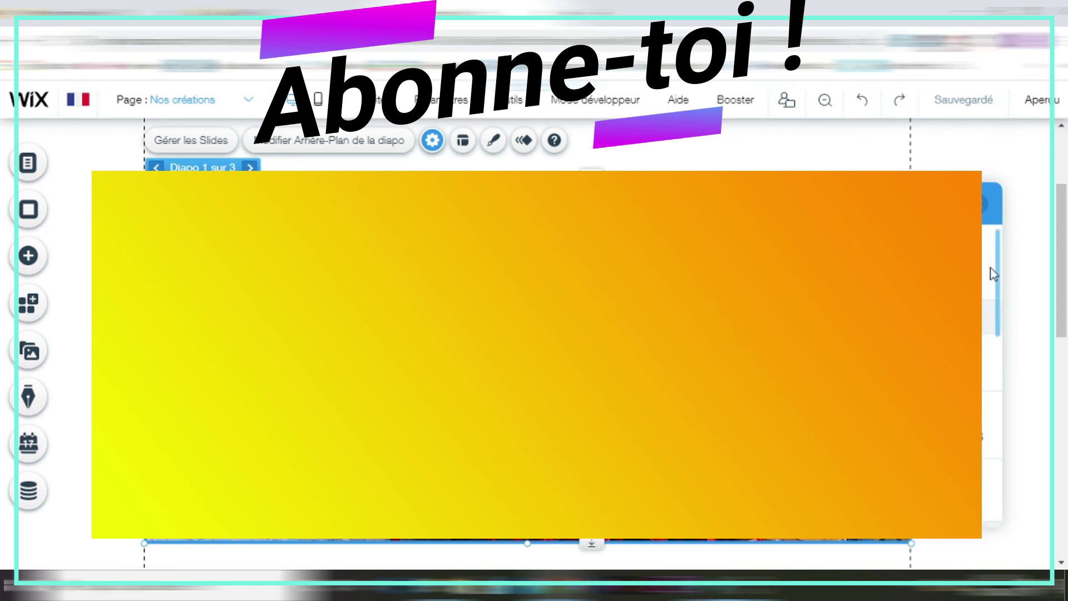
click(980, 210)
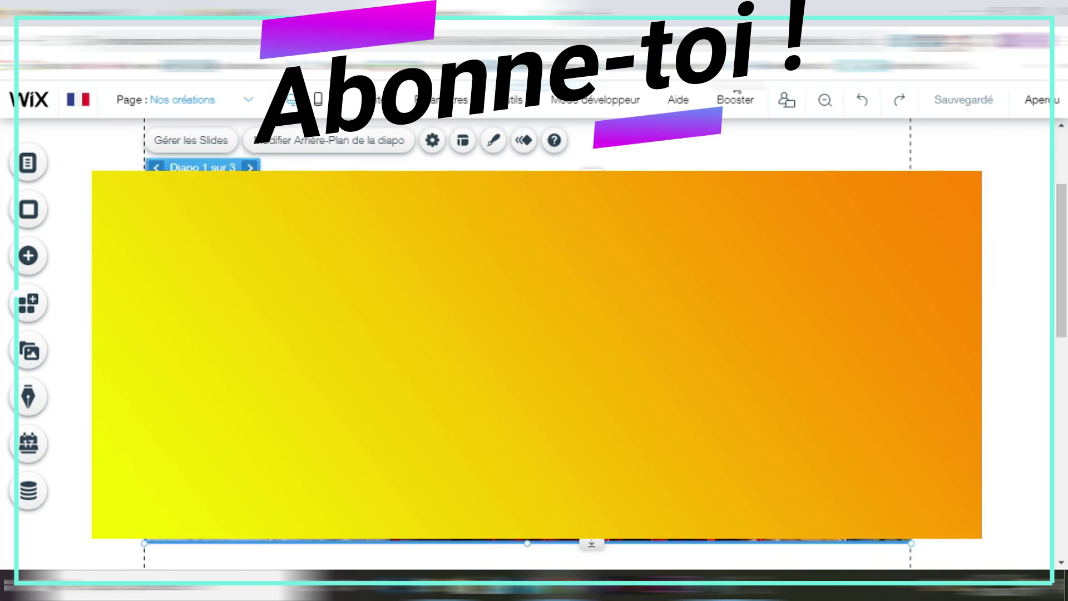